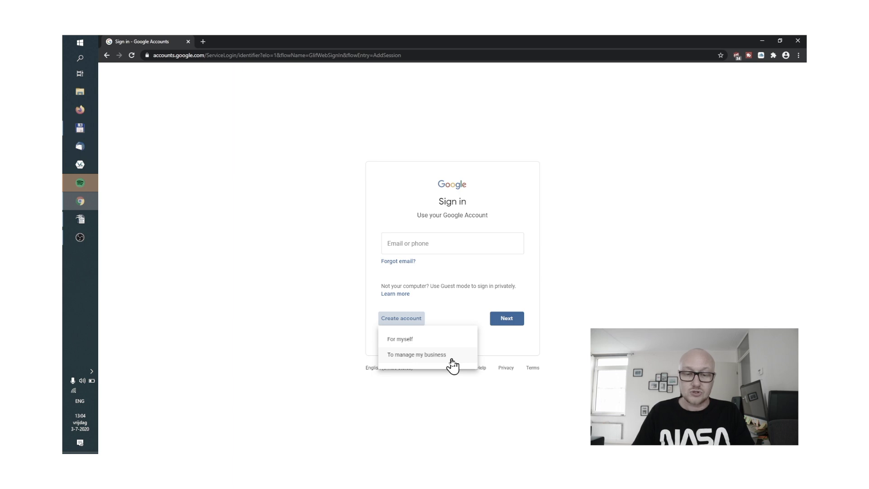
Finish adding the channel keyword and start creating a Google account to manage a business
{"action": "left_click", "coordinate": [453, 366]}
{"action": "type", "text": "dexxterclark"}
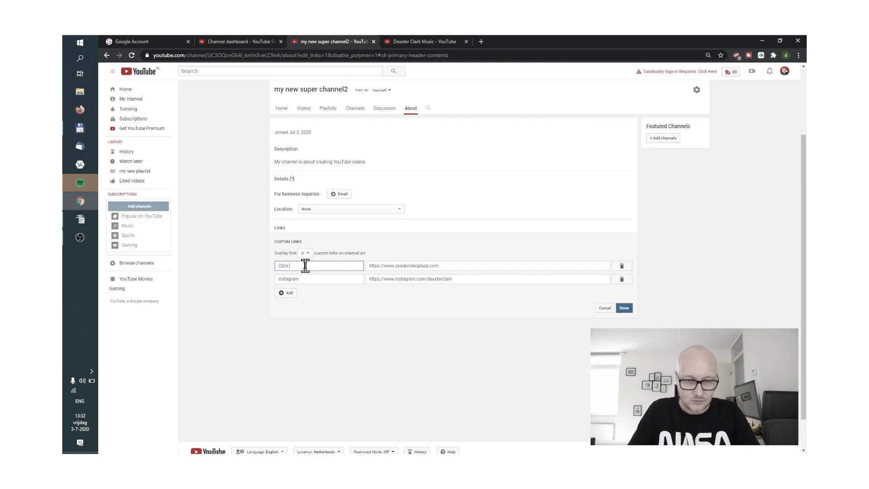
{"action": "type", "text": "to "}
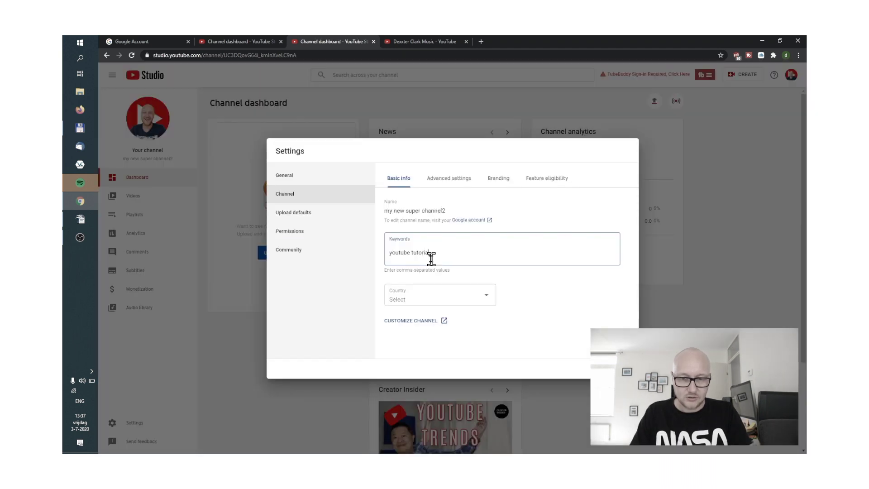
{"action": "type", "text": "rials"}
{"action": "key", "text": "Return"}
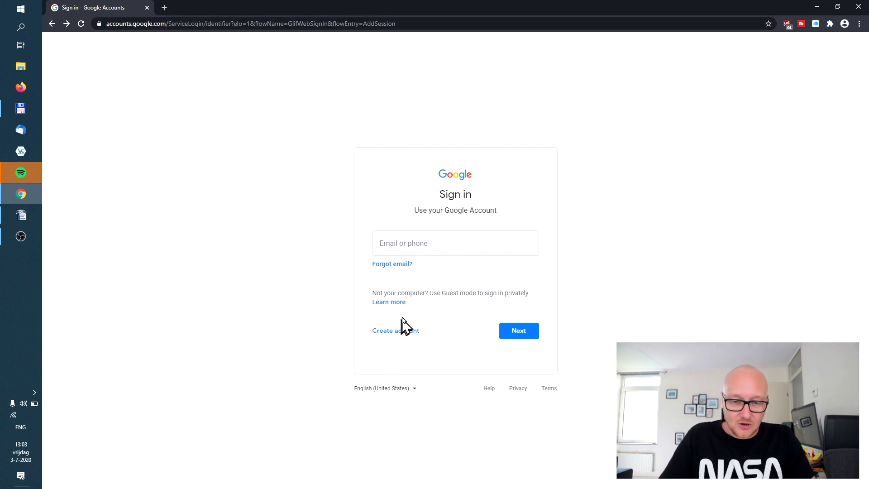
{"action": "left_click", "coordinate": [400, 338]}
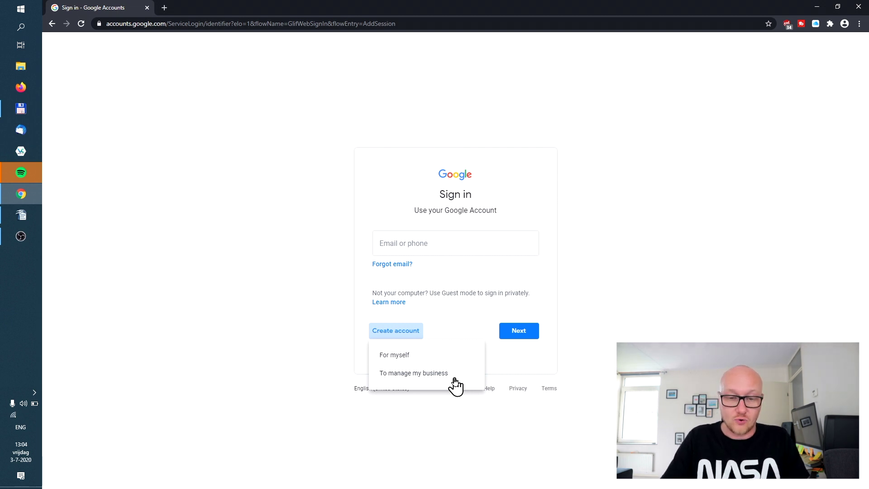
{"action": "left_click", "coordinate": [455, 377]}
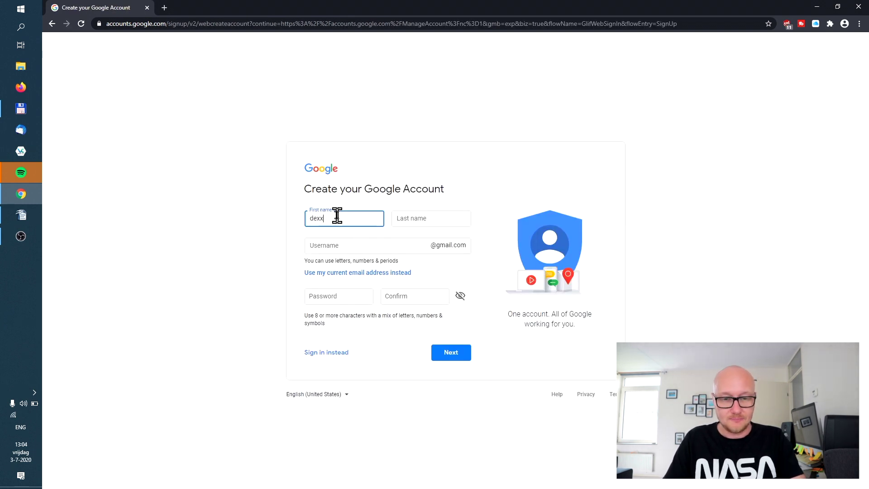
{"action": "type", "text": "r"}
Fill in the name, username and pasted password and submit the personal details
{"action": "key", "text": "Tab"}
{"action": "type", "text": "d"}
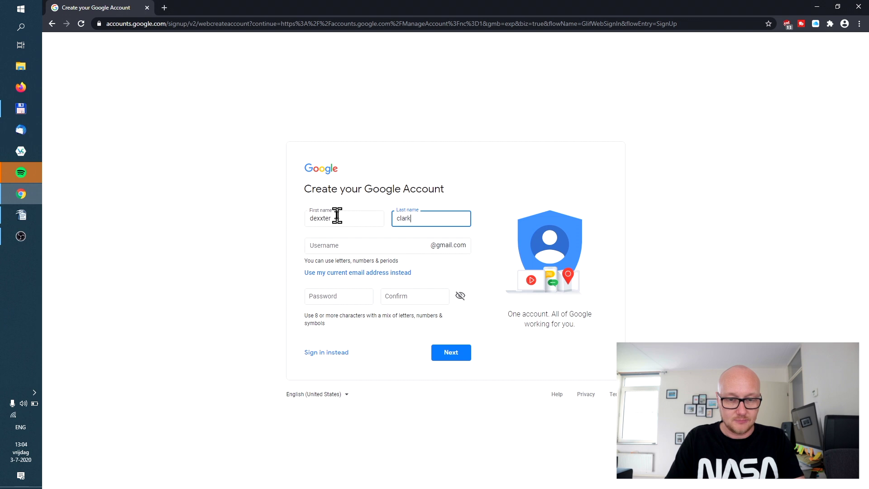
{"action": "key", "text": "Tab"}
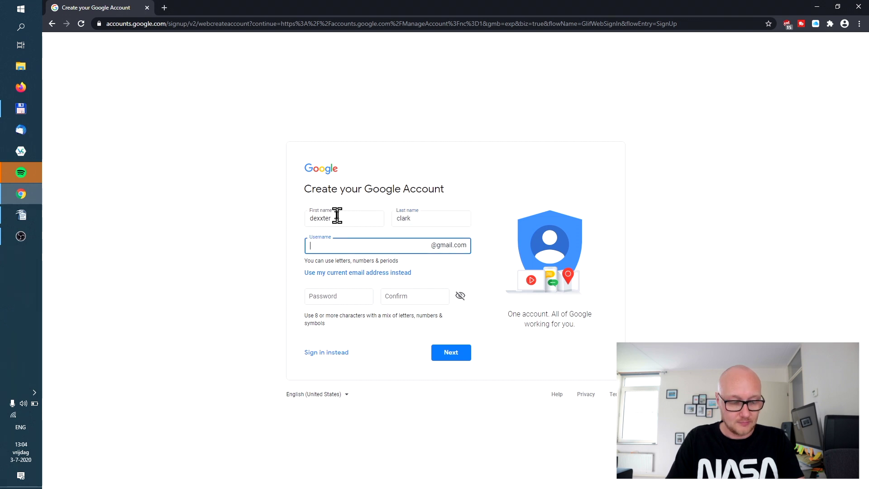
{"action": "left_click", "coordinate": [331, 294]}
{"action": "key", "text": "ctrl+v"}
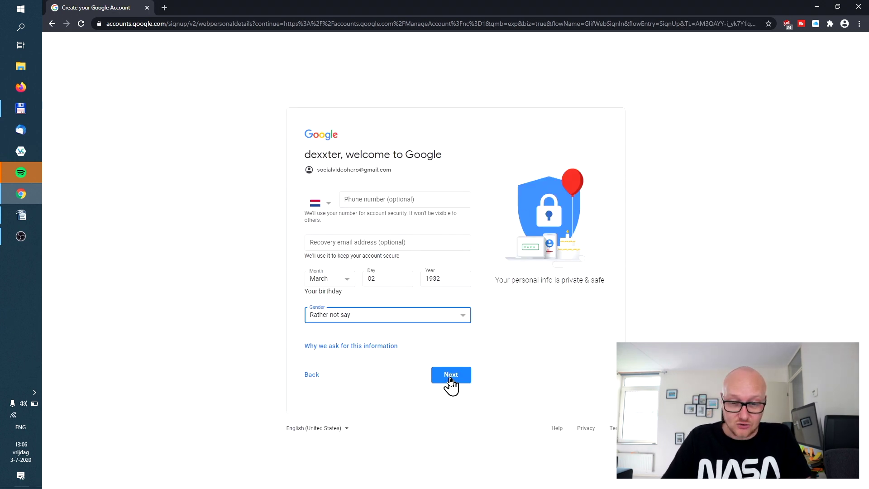
{"action": "left_click", "coordinate": [451, 374]}
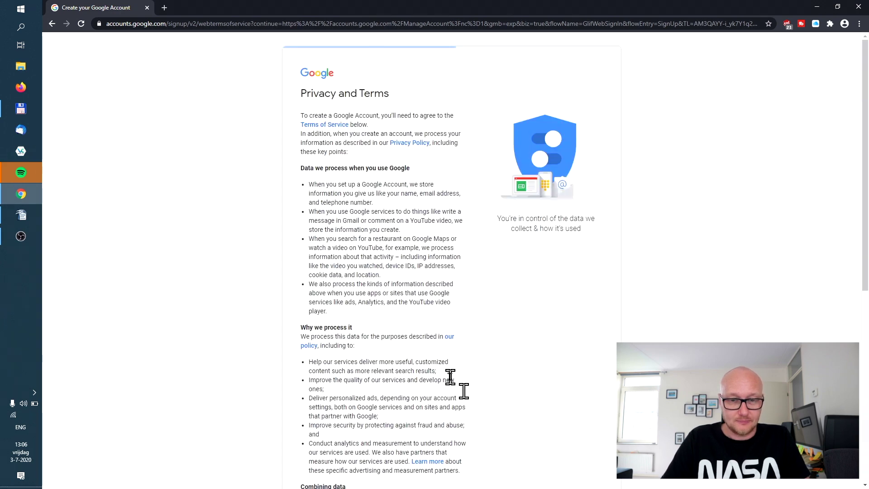
{"action": "scroll", "coordinate": [450, 378], "scroll_direction": "down", "scroll_amount": 3}
{"action": "scroll", "coordinate": [450, 378], "scroll_direction": "down", "scroll_amount": 2}
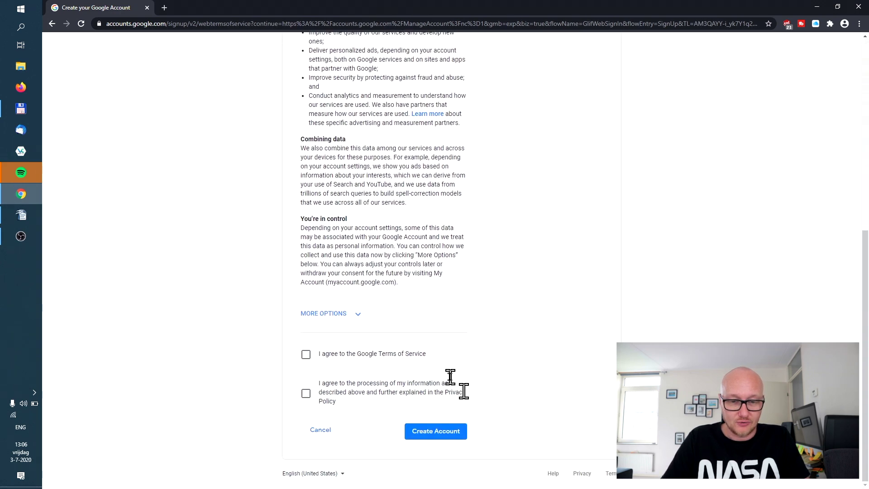
Agree to the Terms of Service, create the account and confirm the personalization settings
{"action": "left_click", "coordinate": [306, 354]}
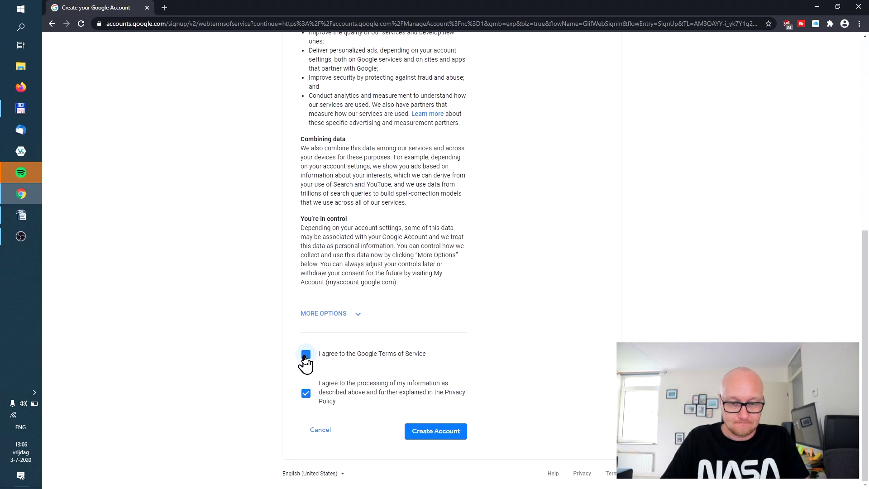
{"action": "left_click", "coordinate": [436, 432]}
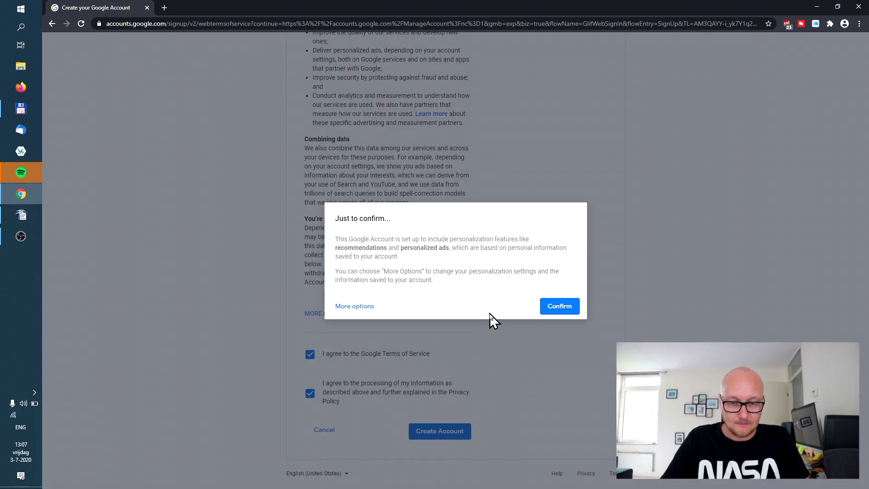
{"action": "left_click", "coordinate": [548, 309]}
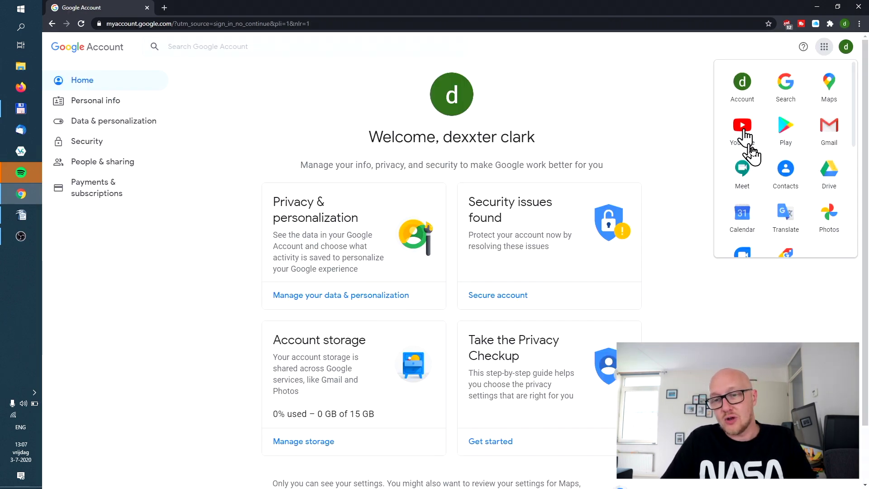
Launch YouTube from the Google apps grid and sign in with the new account
{"action": "left_click", "coordinate": [653, 127]}
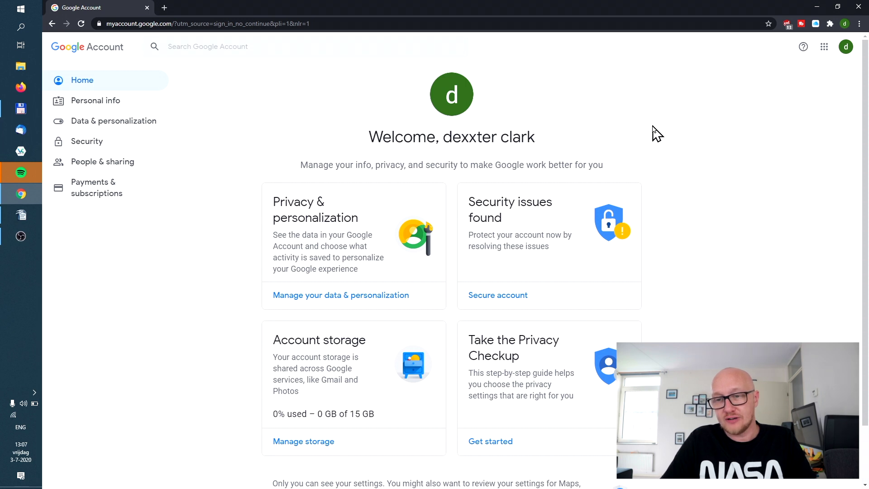
{"action": "left_click", "coordinate": [824, 47]}
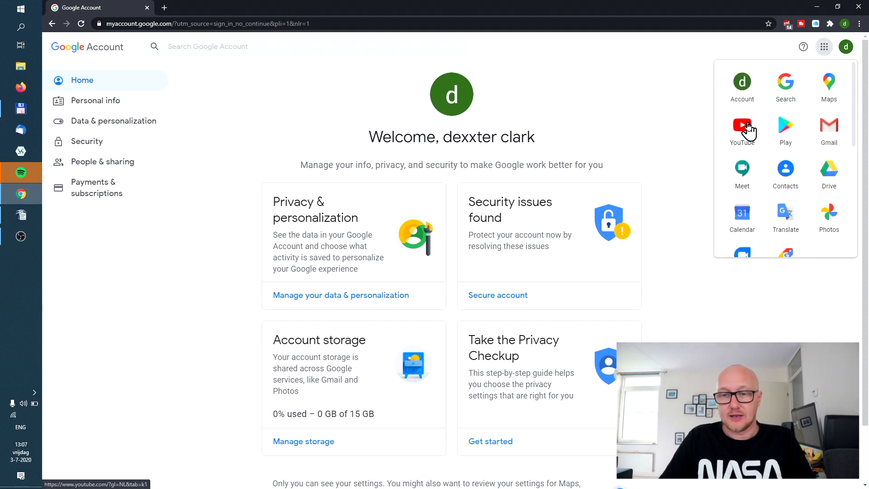
{"action": "left_click", "coordinate": [743, 127]}
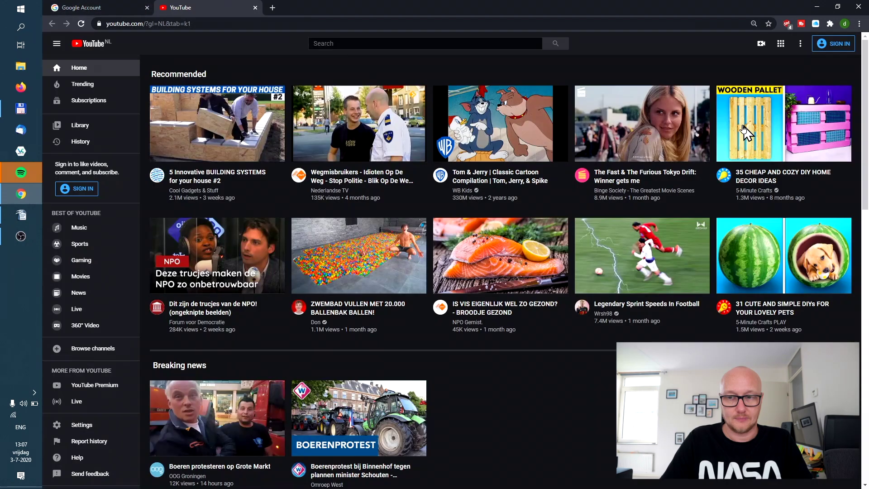
{"action": "left_click", "coordinate": [836, 45]}
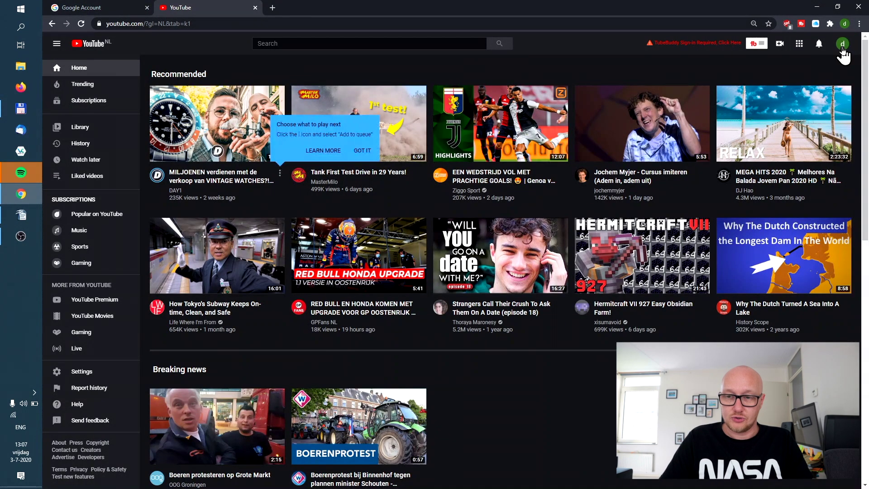
Begin creating a YouTube channel from the account menu
{"action": "left_click", "coordinate": [843, 45]}
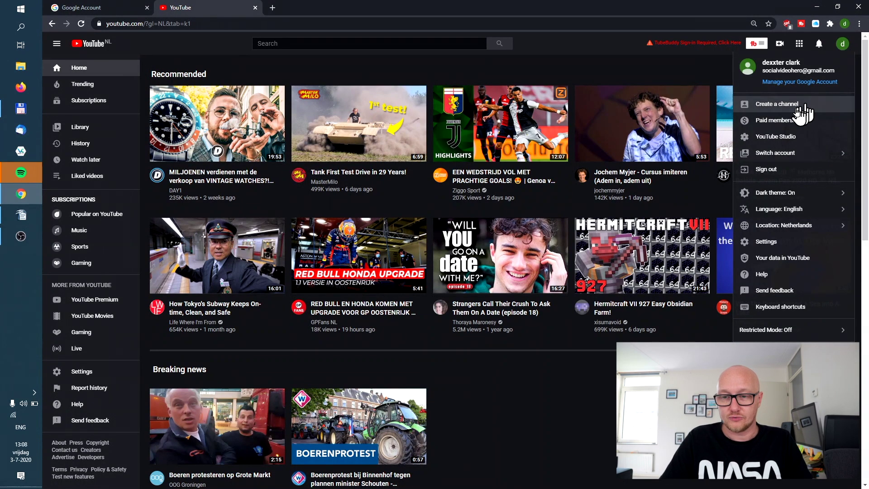
{"action": "left_click", "coordinate": [788, 104]}
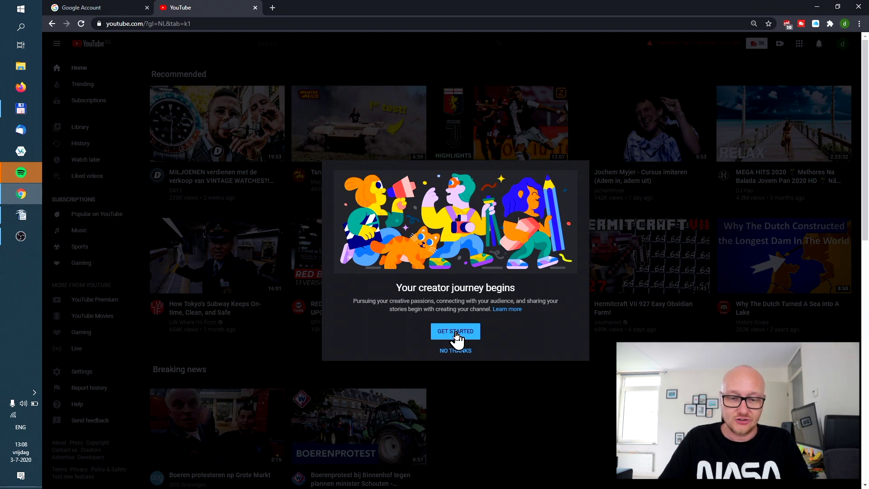
Create the channel under the custom brand name 'my new super channel', acknowledging the separate Google account
{"action": "left_click", "coordinate": [457, 337]}
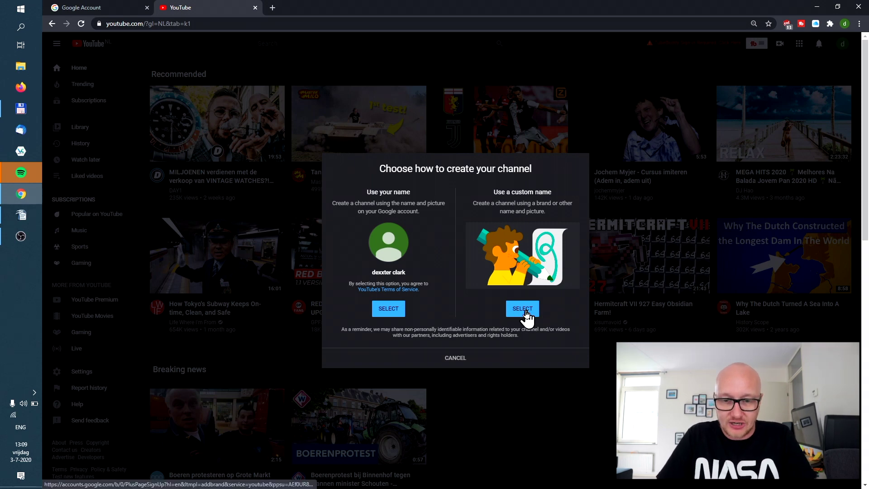
{"action": "left_click", "coordinate": [522, 309]}
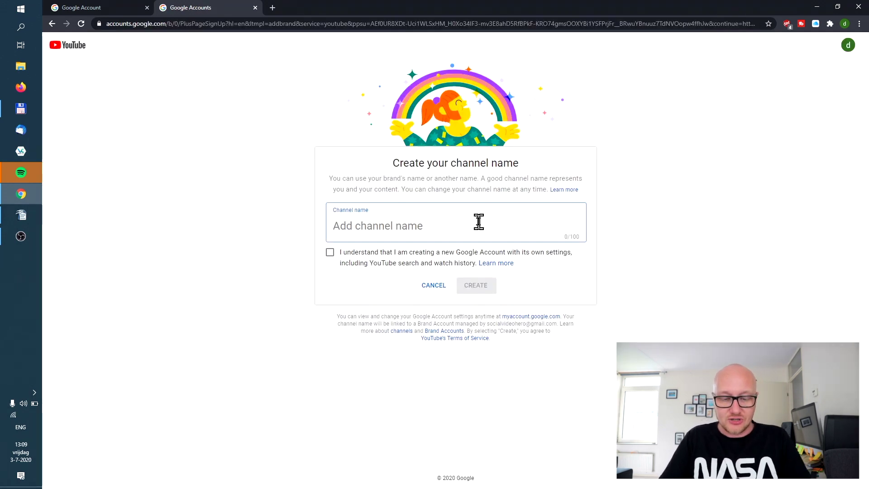
{"action": "type", "text": "my new super channel"}
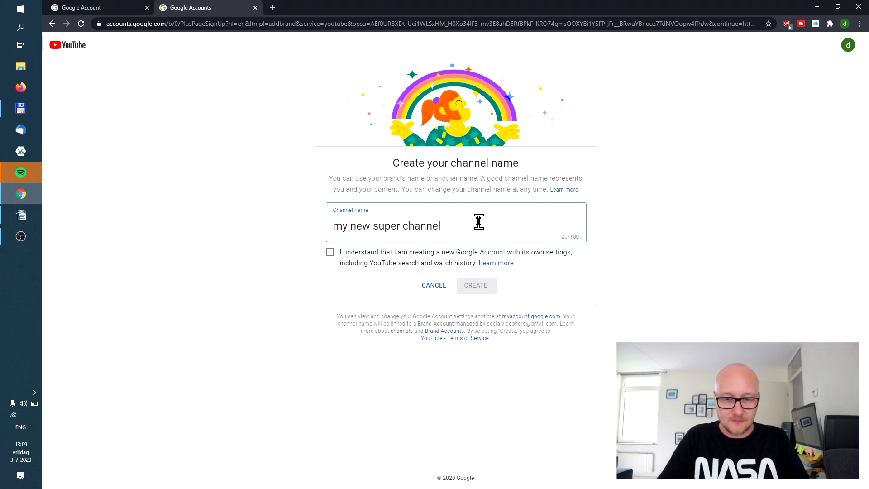
{"action": "left_click", "coordinate": [330, 253]}
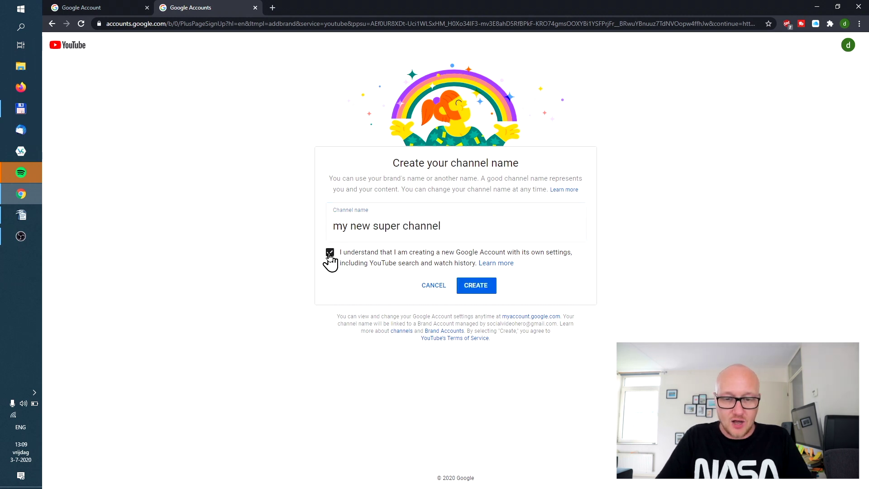
{"action": "left_click", "coordinate": [483, 292]}
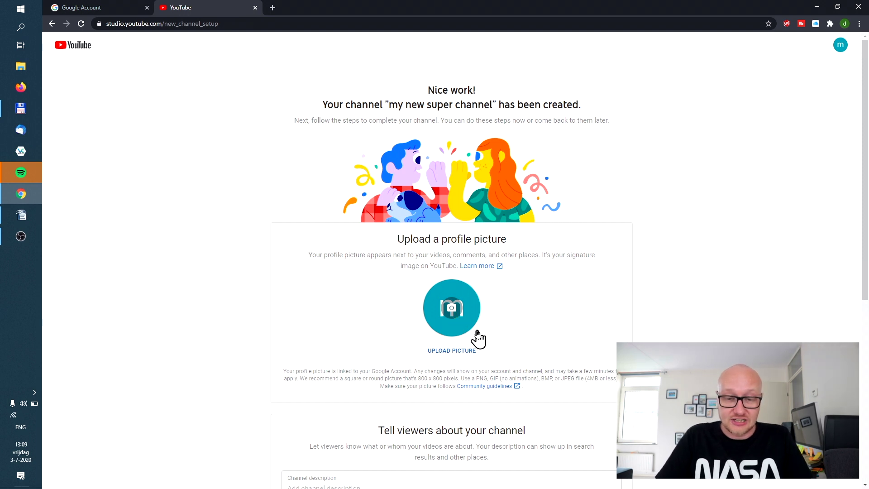
{"action": "scroll", "coordinate": [484, 336], "scroll_direction": "down", "scroll_amount": 2}
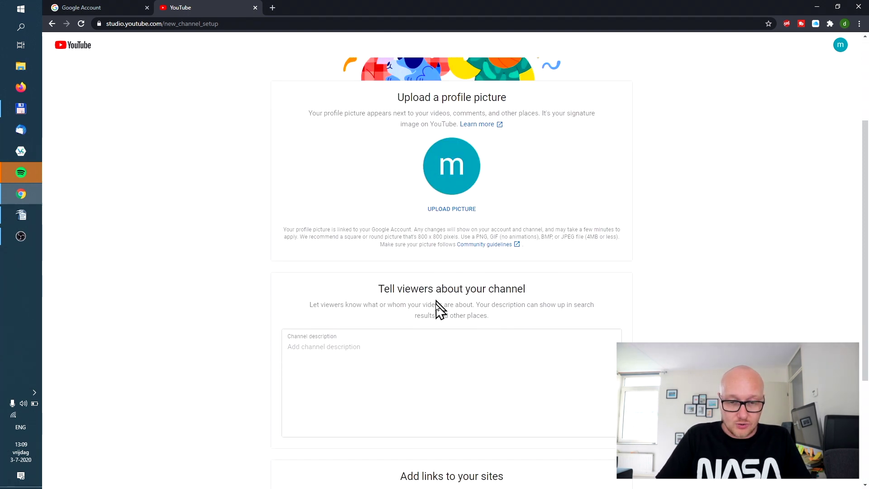
Write the channel description using the example channel's About page, then enter the website link address
{"action": "left_click", "coordinate": [466, 353]}
{"action": "type", "text": "My channel is about cre"}
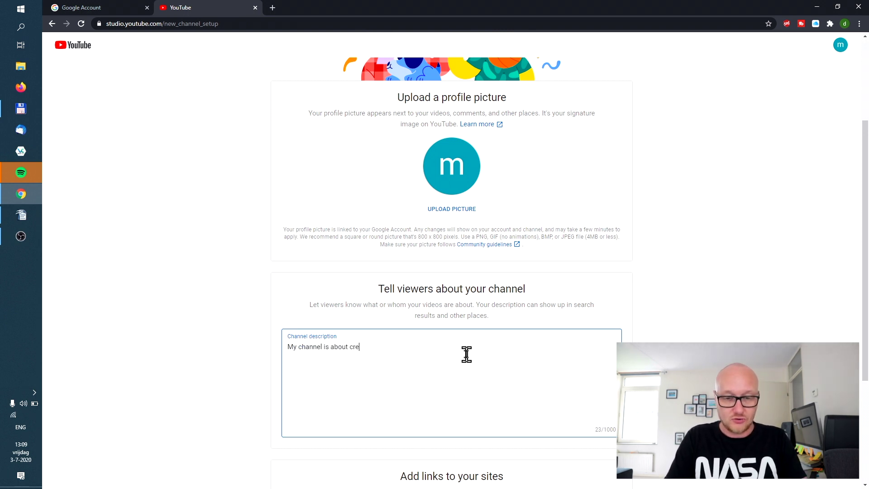
{"action": "type", "text": "ating You"}
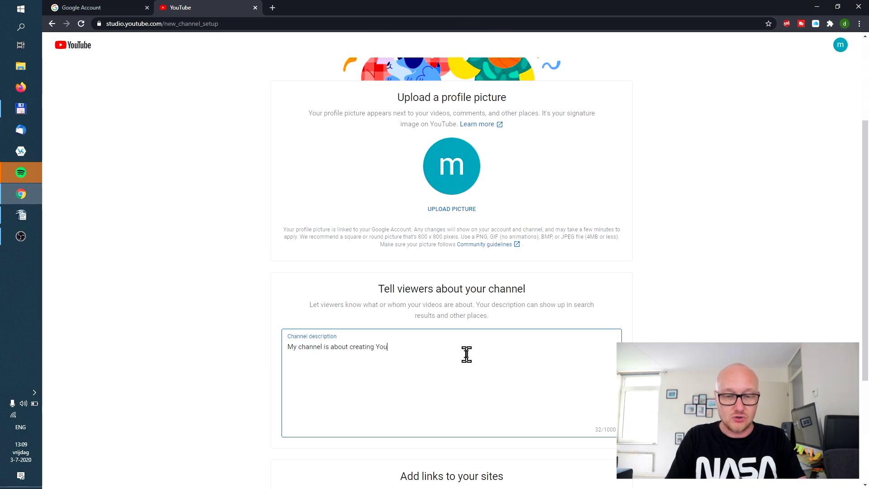
{"action": "type", "text": "s"}
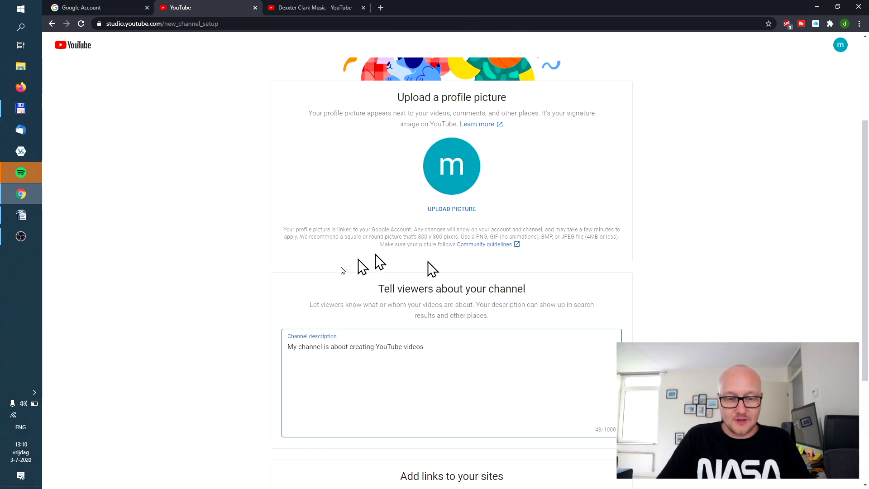
{"action": "left_click", "coordinate": [314, 8]}
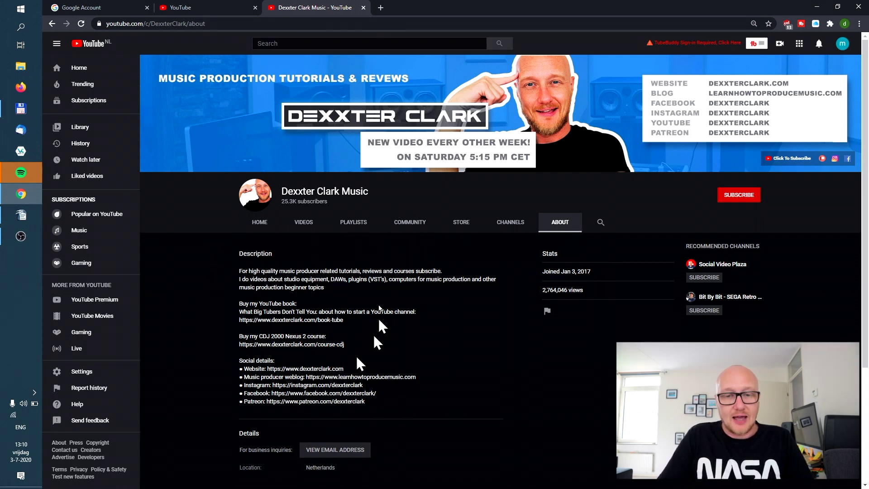
{"action": "left_click", "coordinate": [210, 7]}
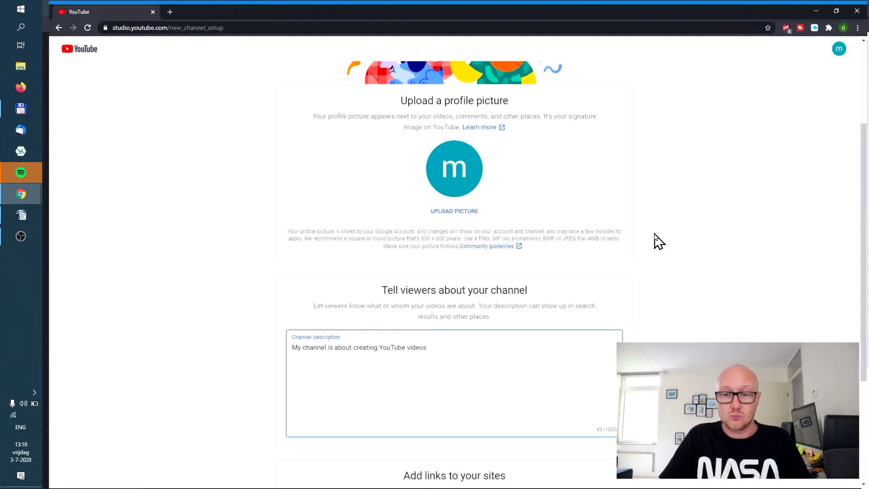
{"action": "scroll", "coordinate": [740, 234], "scroll_direction": "down", "scroll_amount": 5}
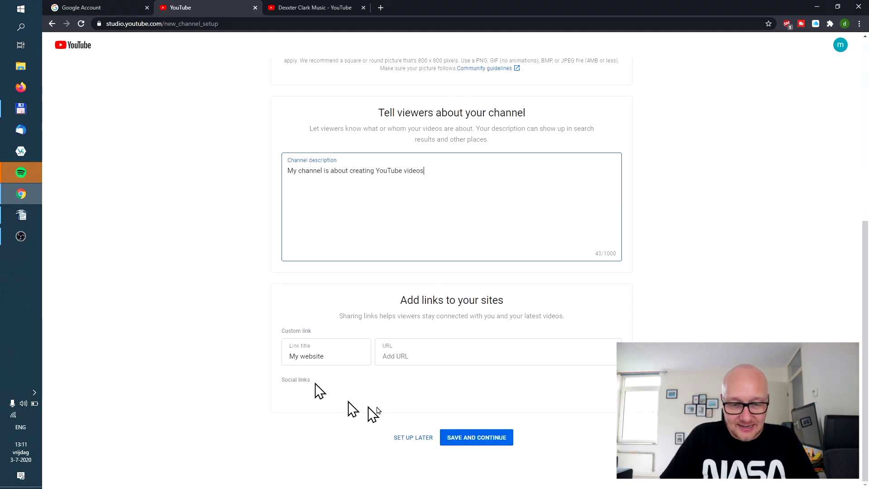
{"action": "left_click", "coordinate": [307, 6]}
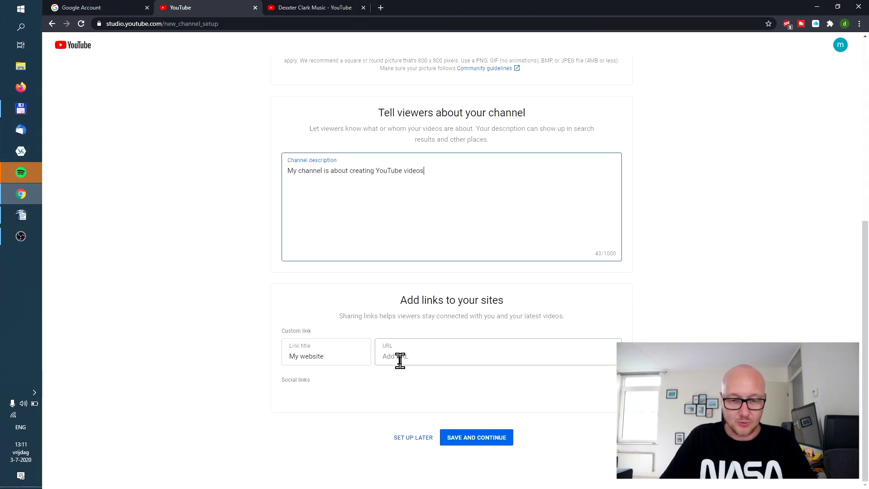
{"action": "left_click", "coordinate": [400, 361]}
{"action": "type", "text": "https://www.socialvideoplaza.com"}
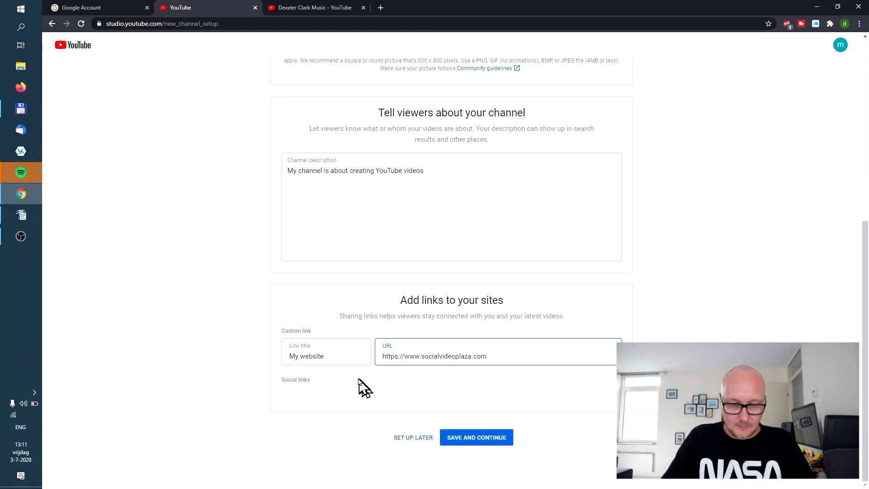
Save the channel setup and go to YouTube Studio from the account menu
{"action": "left_click", "coordinate": [476, 441]}
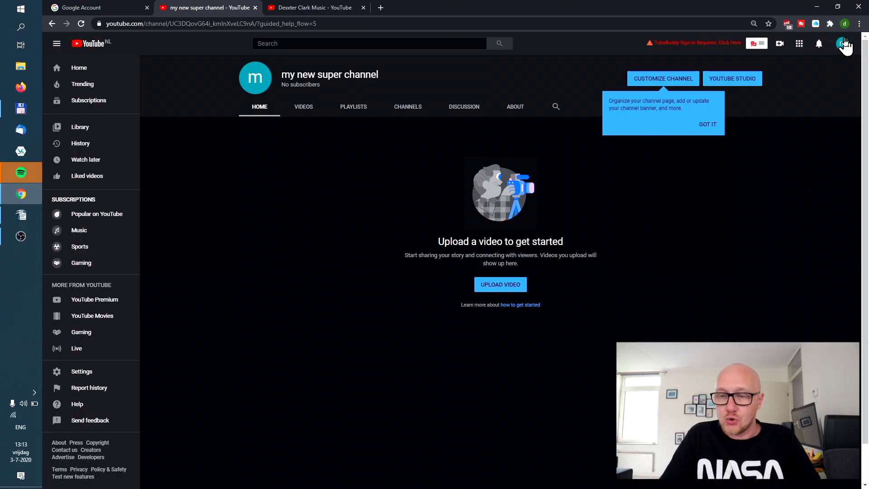
{"action": "left_click", "coordinate": [843, 43]}
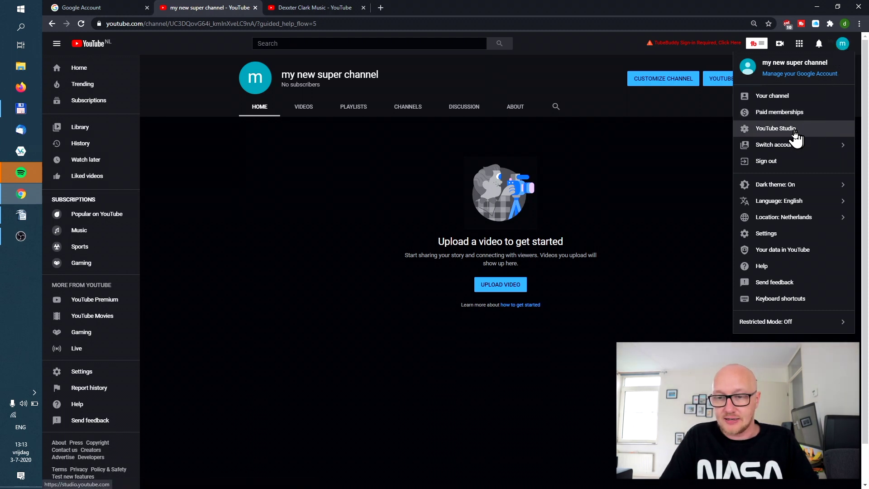
{"action": "left_click", "coordinate": [804, 138]}
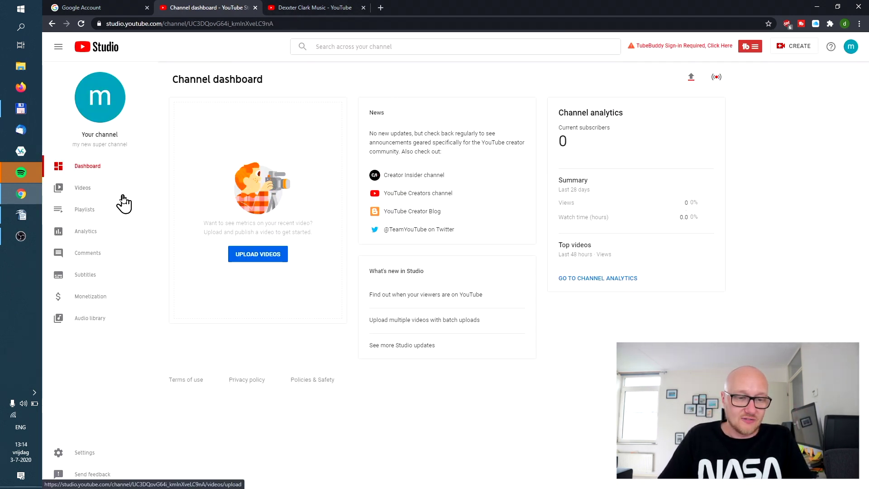
View the empty Videos list, then the Analytics overview showing no views
{"action": "left_click", "coordinate": [121, 198]}
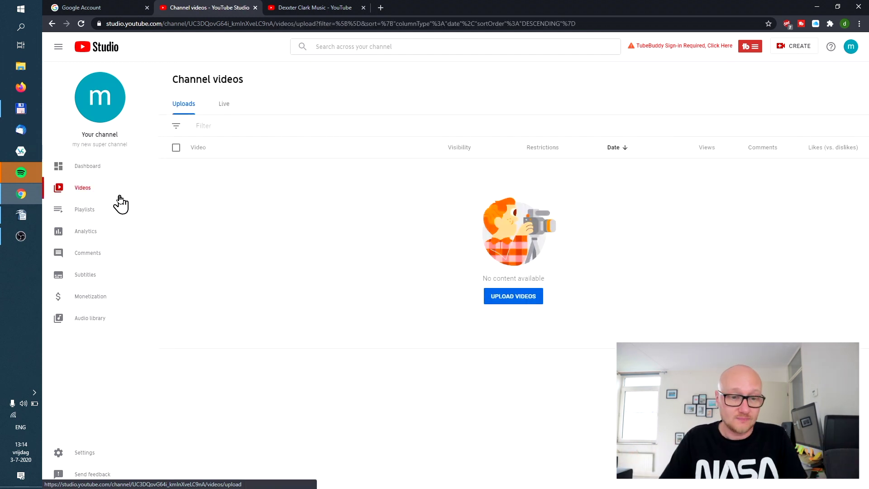
{"action": "left_click", "coordinate": [100, 237]}
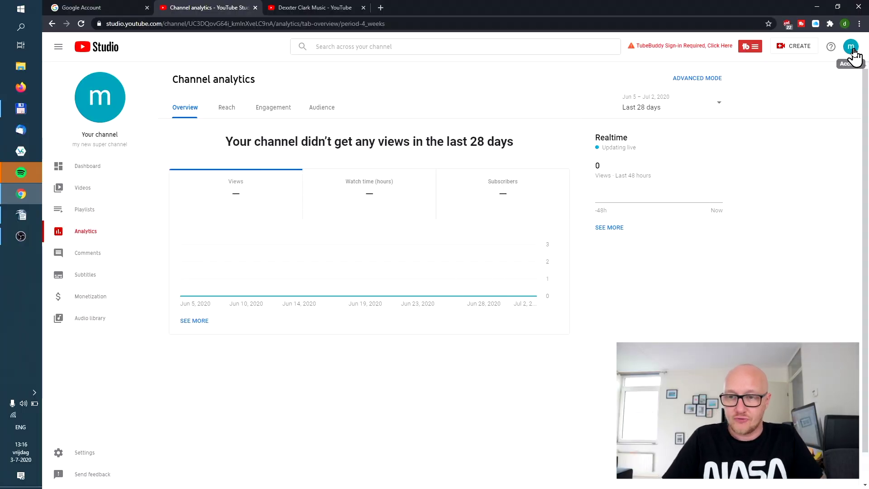
Go to the public channel page and start customizing it
{"action": "left_click", "coordinate": [851, 47]}
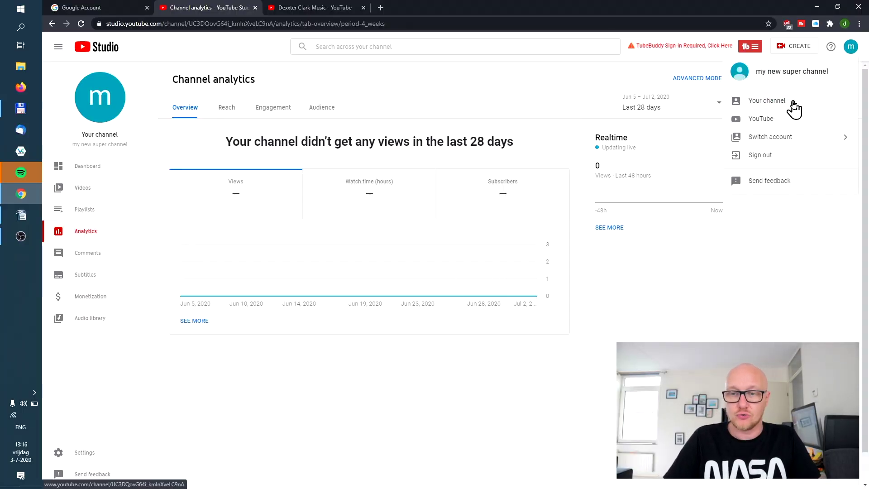
{"action": "left_click", "coordinate": [794, 103]}
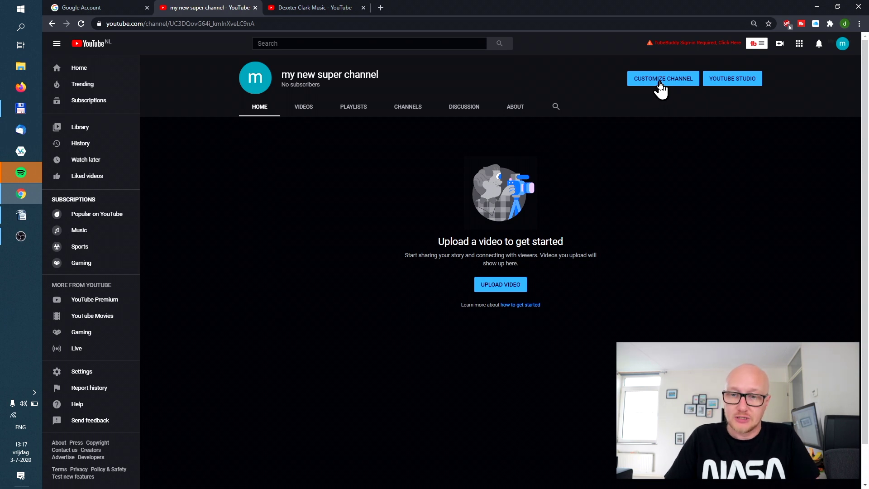
{"action": "left_click", "coordinate": [657, 84]}
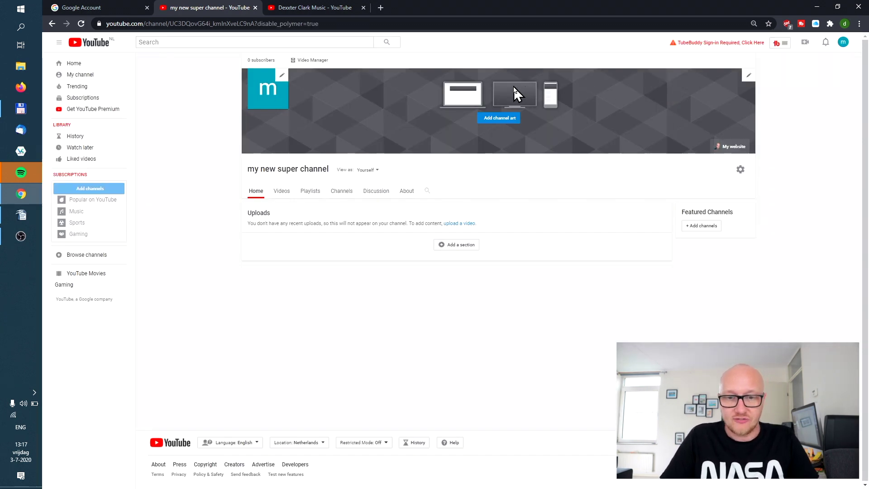
Upload and apply the red YouTube-style portrait as the Brand Account profile photo
{"action": "left_click", "coordinate": [282, 80]}
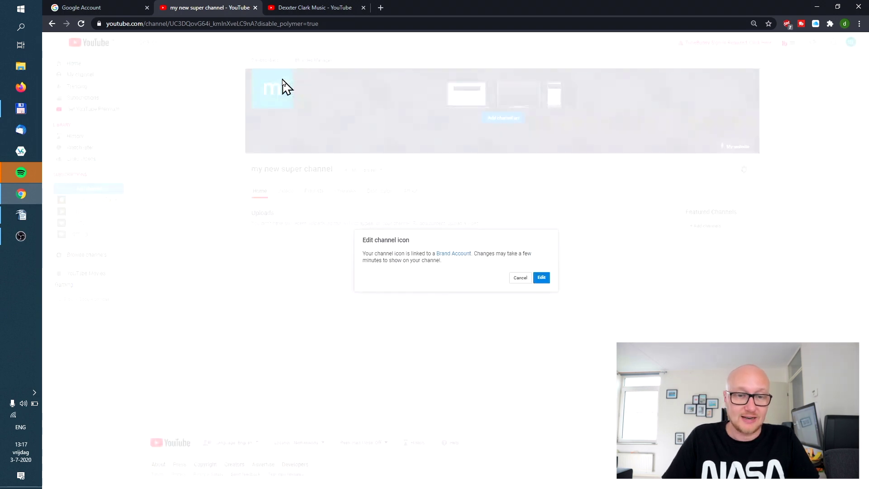
{"action": "left_click", "coordinate": [542, 278]}
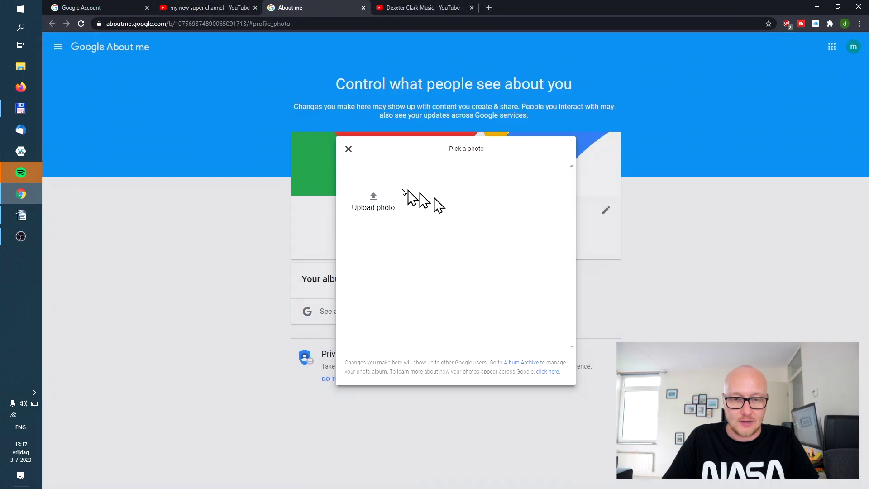
{"action": "left_click", "coordinate": [372, 209]}
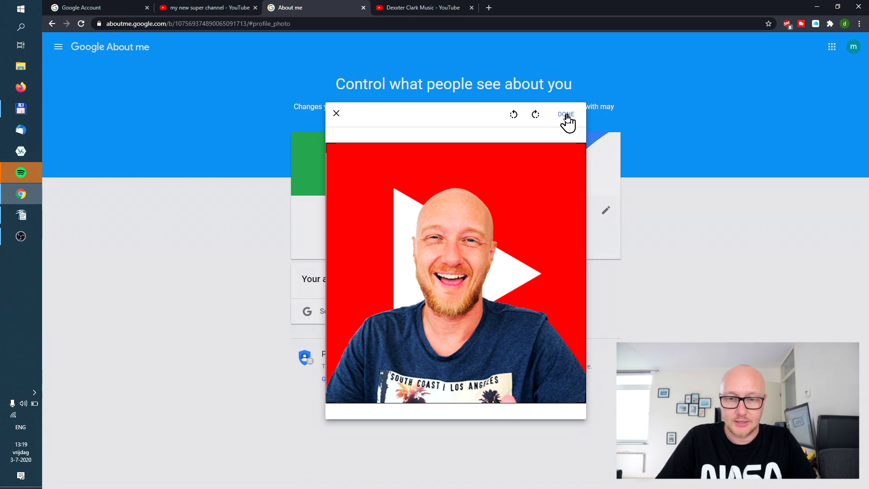
{"action": "left_click", "coordinate": [566, 115]}
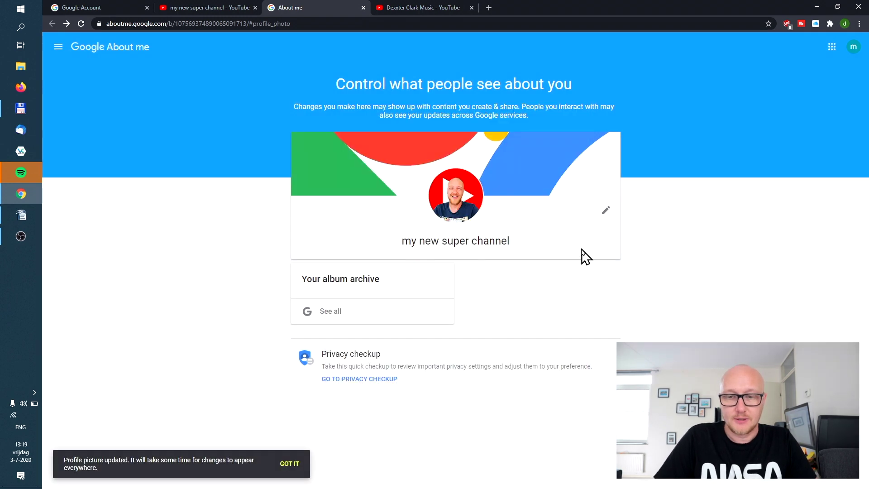
Rename the account to 'my new super channel2' and confirm
{"action": "left_click", "coordinate": [605, 212]}
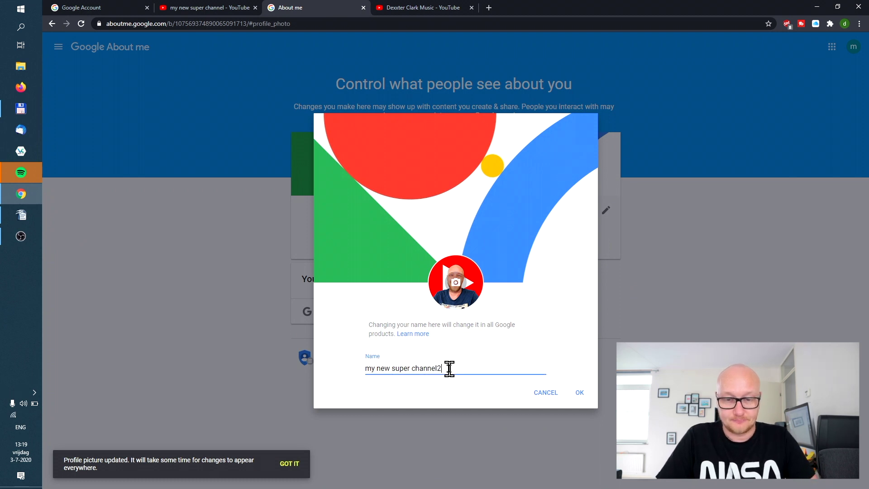
{"action": "left_click", "coordinate": [579, 394]}
{"action": "left_click", "coordinate": [526, 307]}
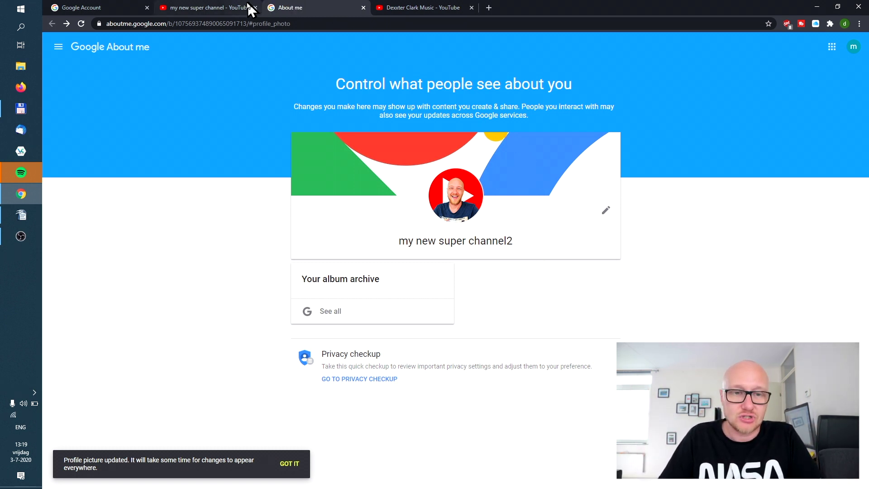
Return to the channel page and start editing the channel art
{"action": "left_click", "coordinate": [364, 8]}
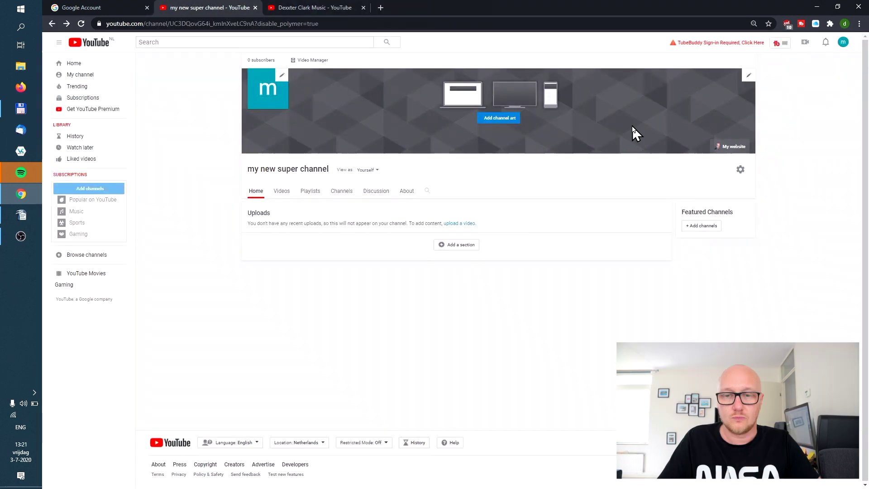
{"action": "left_click", "coordinate": [750, 79]}
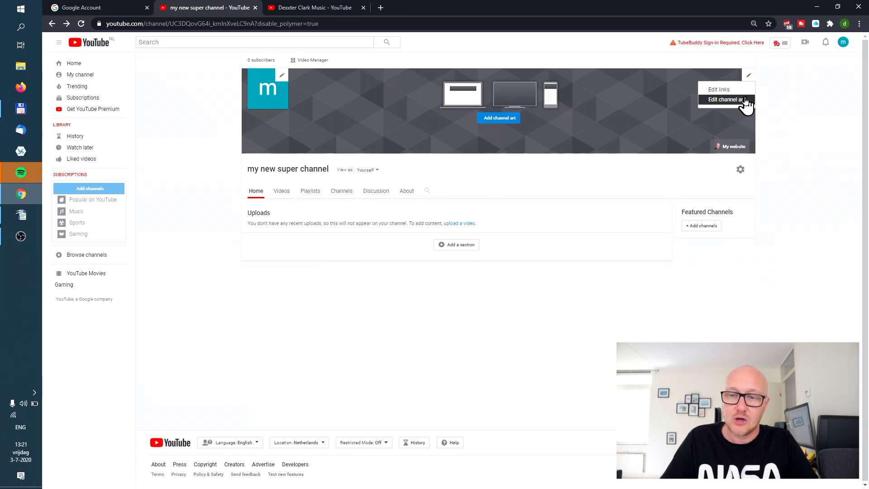
{"action": "left_click", "coordinate": [746, 101]}
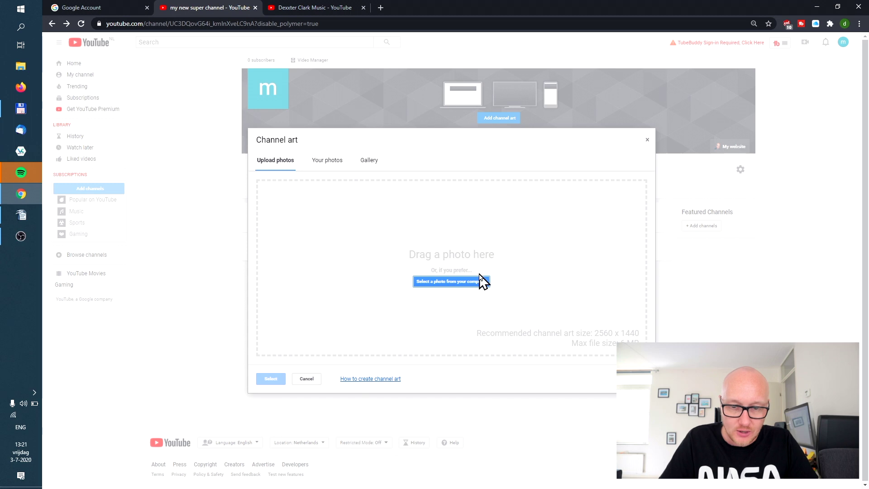
Upload the Social Video Plaza banner image from the computer and apply it as channel art
{"action": "left_click", "coordinate": [457, 282]}
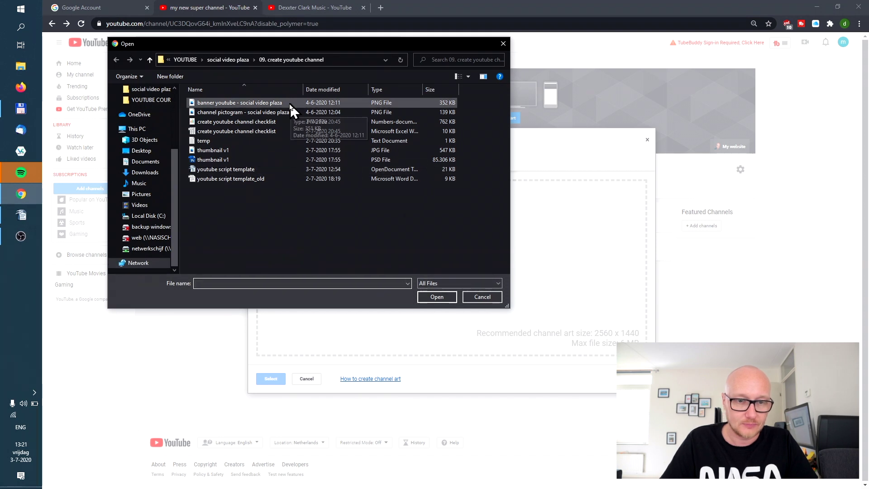
{"action": "left_click", "coordinate": [287, 103]}
{"action": "left_click", "coordinate": [431, 299]}
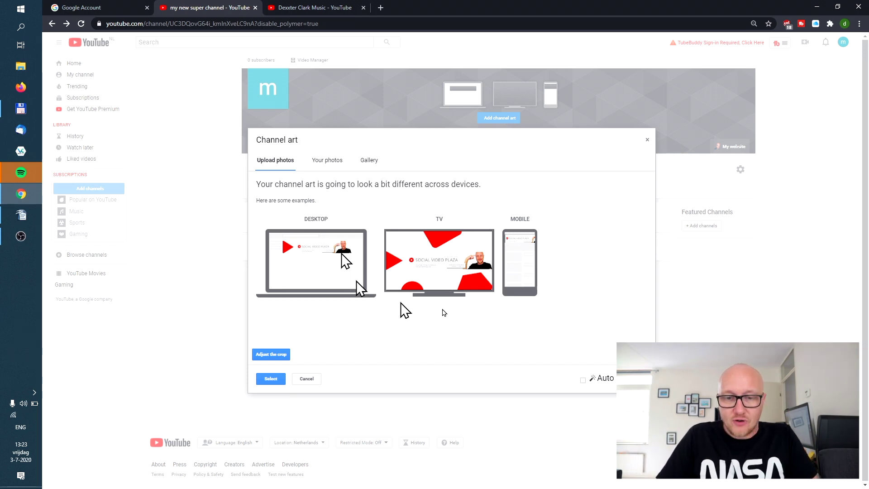
{"action": "left_click", "coordinate": [271, 378]}
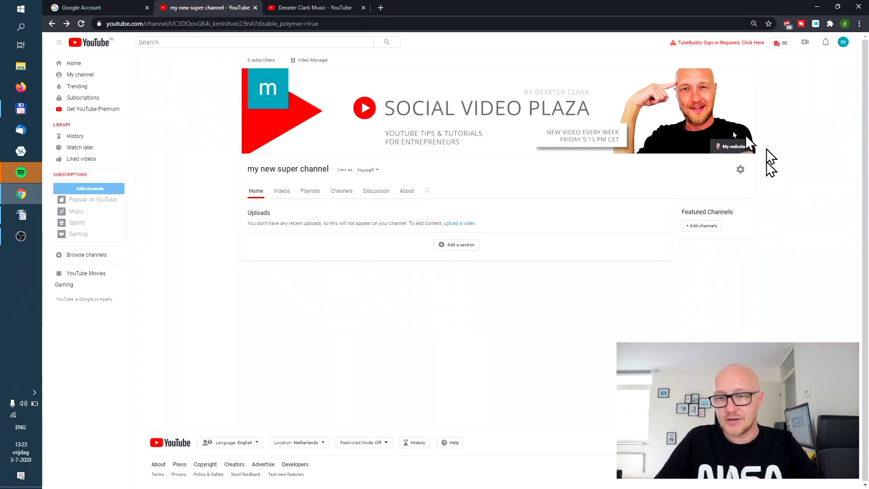
{"action": "mouse_move", "coordinate": [747, 88]}
{"action": "left_click", "coordinate": [750, 78]}
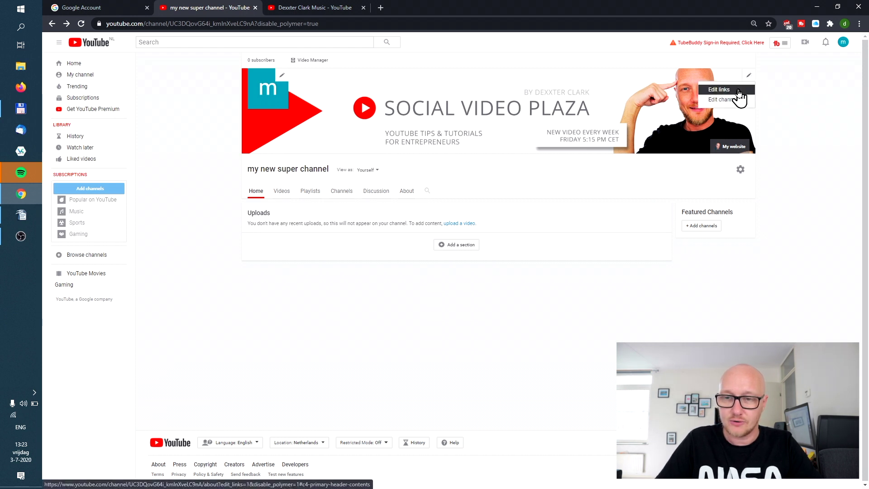
{"action": "left_click", "coordinate": [738, 92]}
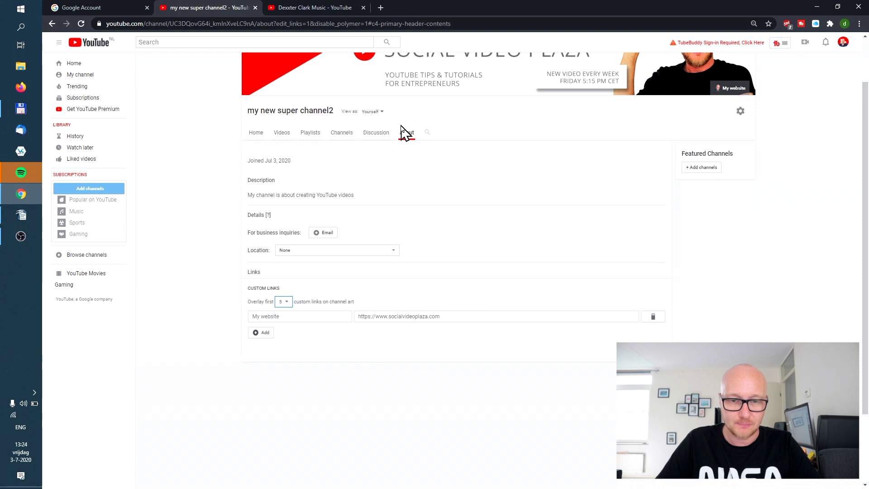
{"action": "left_click", "coordinate": [260, 335]}
{"action": "type", "text": "instag"}
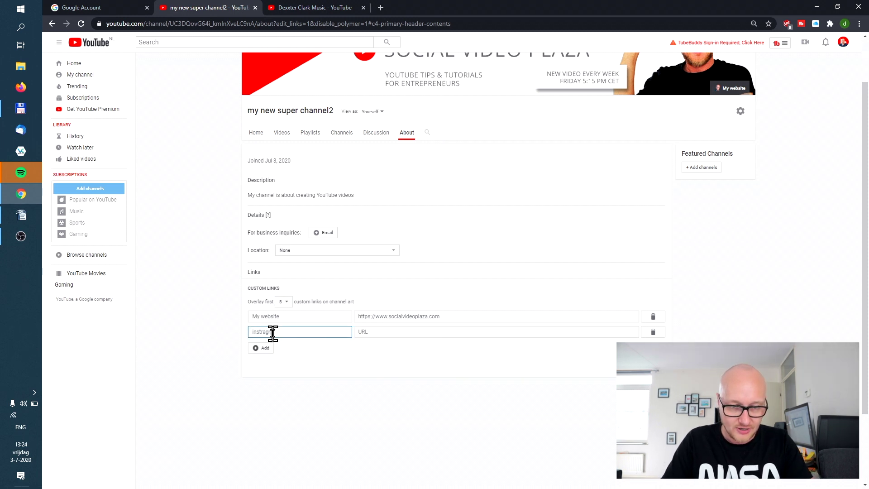
{"action": "key", "text": "Tab"}
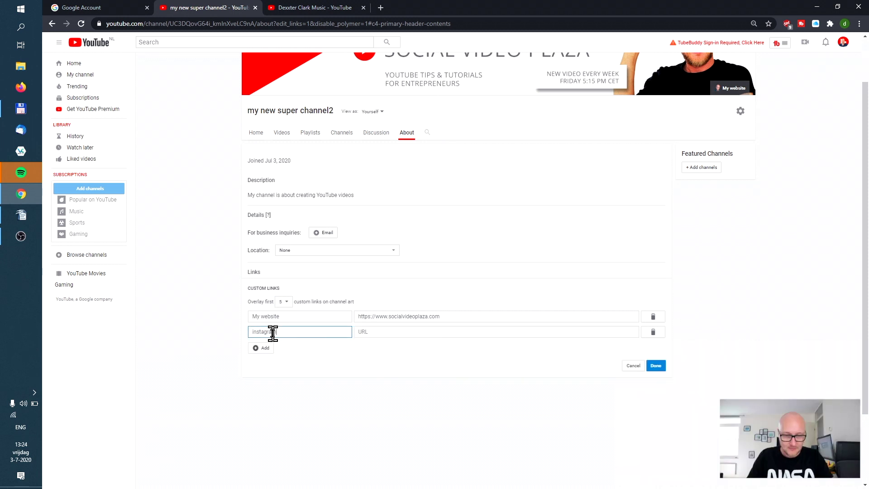
{"action": "type", "text": "https://inw.instagram.com/dexxterclark"}
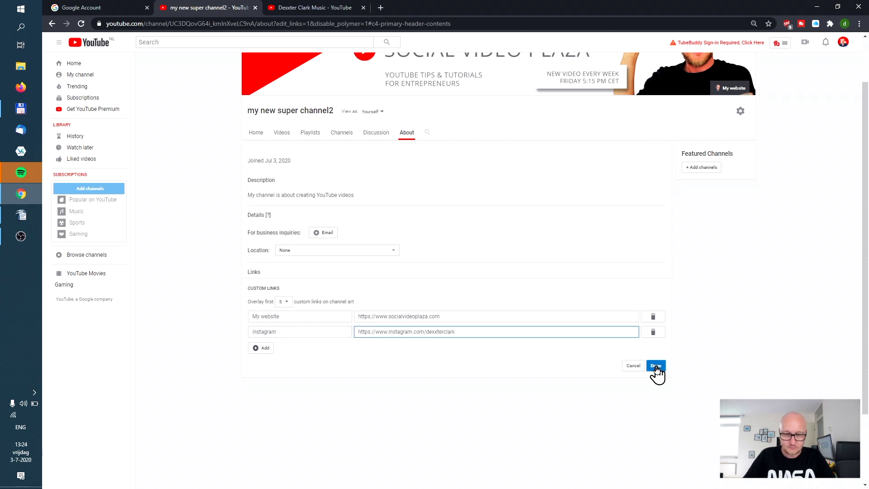
{"action": "left_click", "coordinate": [655, 366]}
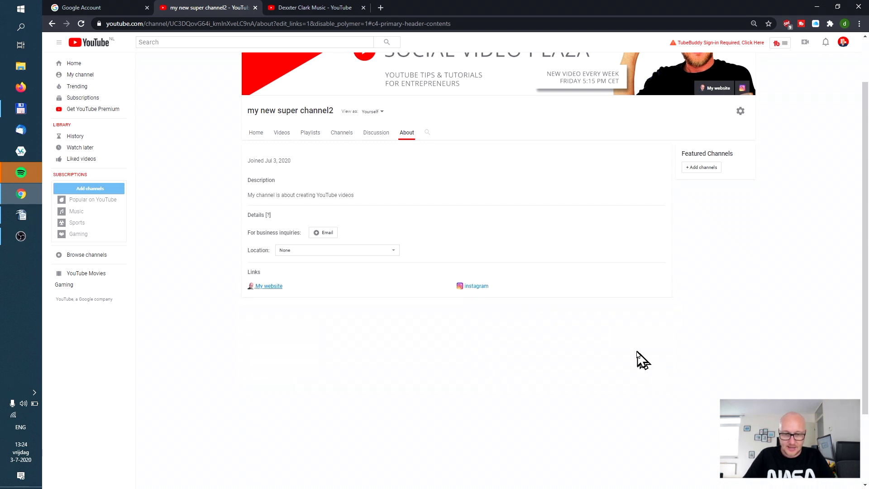
{"action": "scroll", "coordinate": [663, 202], "scroll_direction": "up", "scroll_amount": 1}
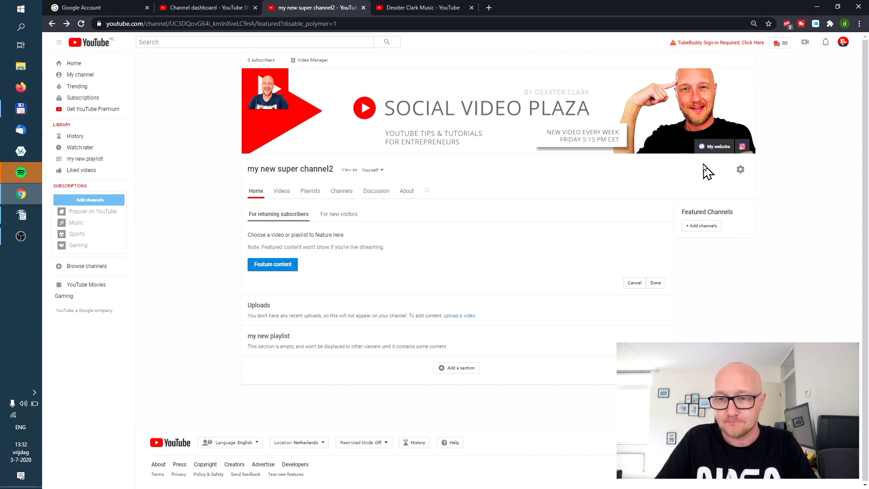
Reopen the channel links editor and copy the channel URL from the address bar
{"action": "left_click", "coordinate": [749, 80]}
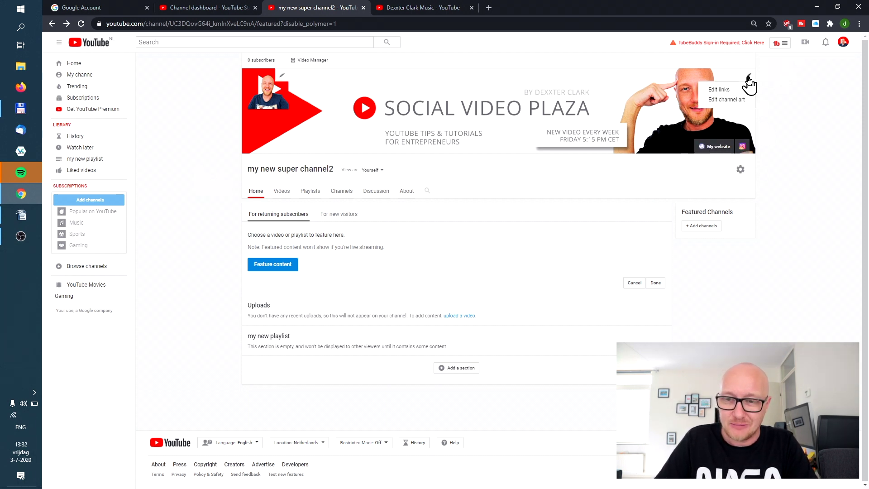
{"action": "left_click", "coordinate": [745, 90]}
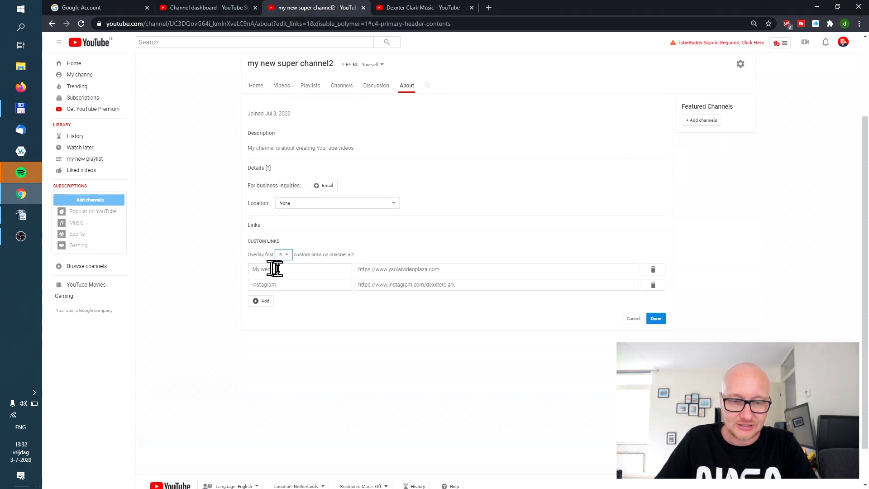
{"action": "left_click", "coordinate": [283, 268]}
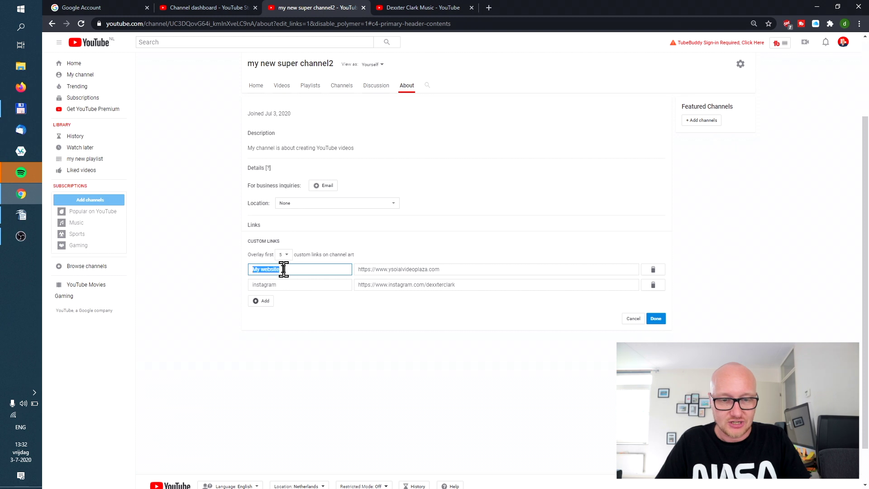
{"action": "type", "text": "Click"}
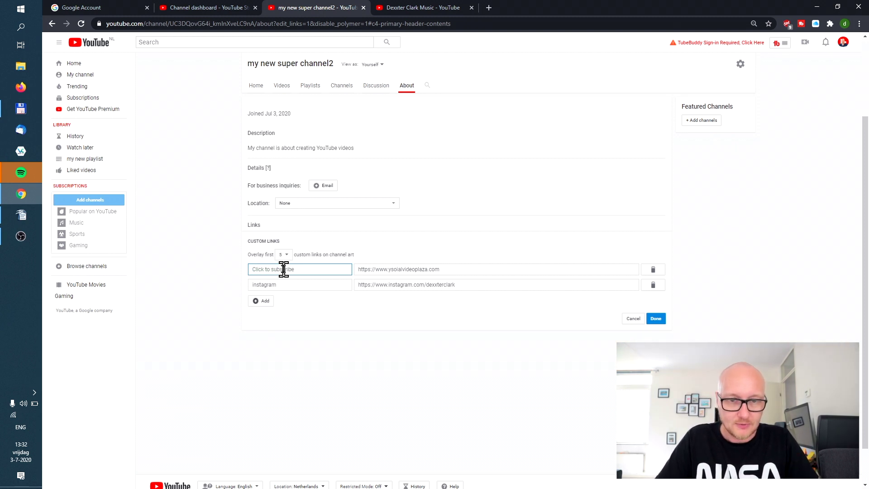
{"action": "left_click", "coordinate": [258, 23]}
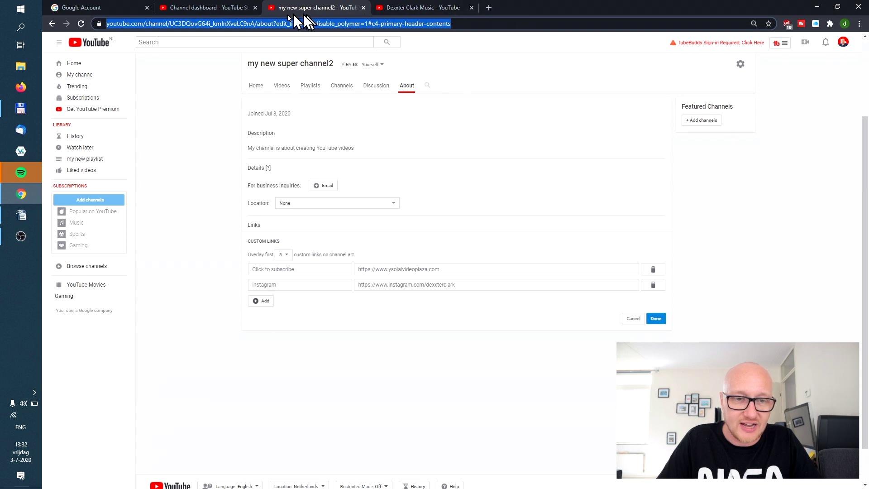
{"action": "left_click", "coordinate": [256, 24]}
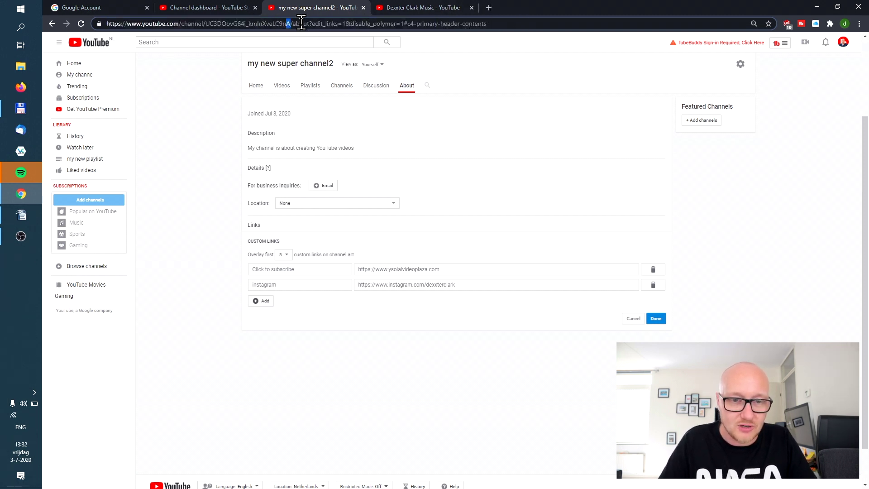
{"action": "key", "text": "shift+Left"}
{"action": "key", "text": "shift+Left"}
{"action": "key", "text": "shift+Left"}
{"action": "key", "text": "shift+Left"}
{"action": "key", "text": "shift+Left"}
{"action": "key", "text": "shift+Left"}
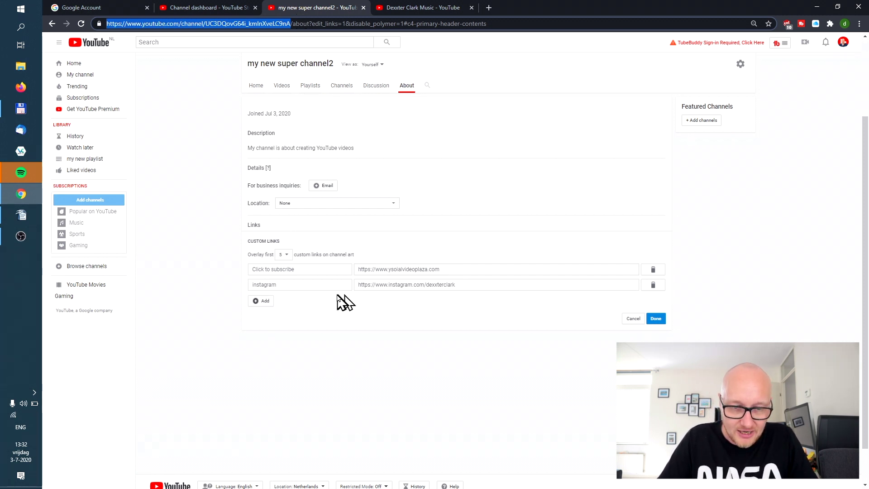
Replace the Click to subscribe address with the channel URL plus ?sub_confirmation=1 and save the links
{"action": "left_click", "coordinate": [378, 271]}
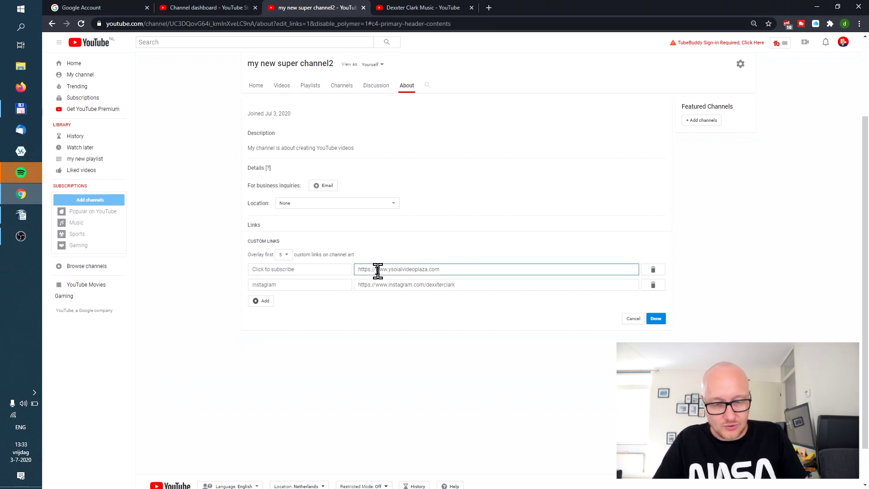
{"action": "triple_click", "coordinate": [378, 270]}
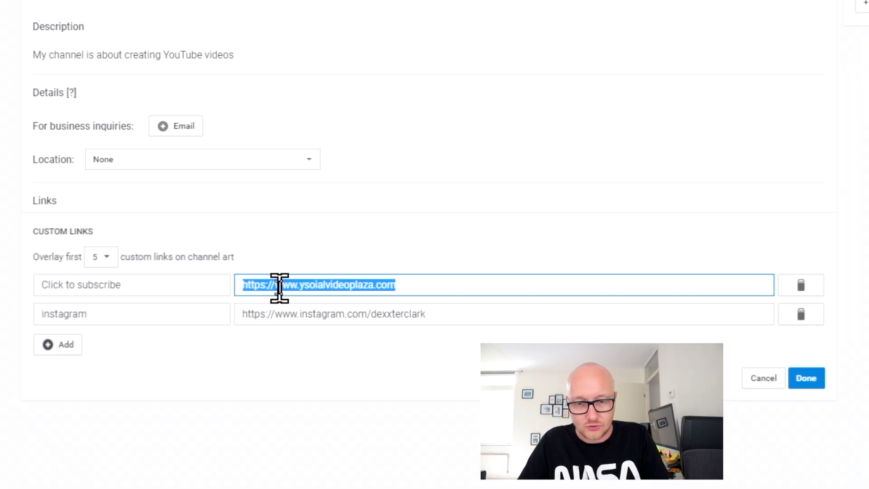
{"action": "type", "text": "https://www.youtube.com/channel/UC3DQovG64i_kmInXveLC9nA"}
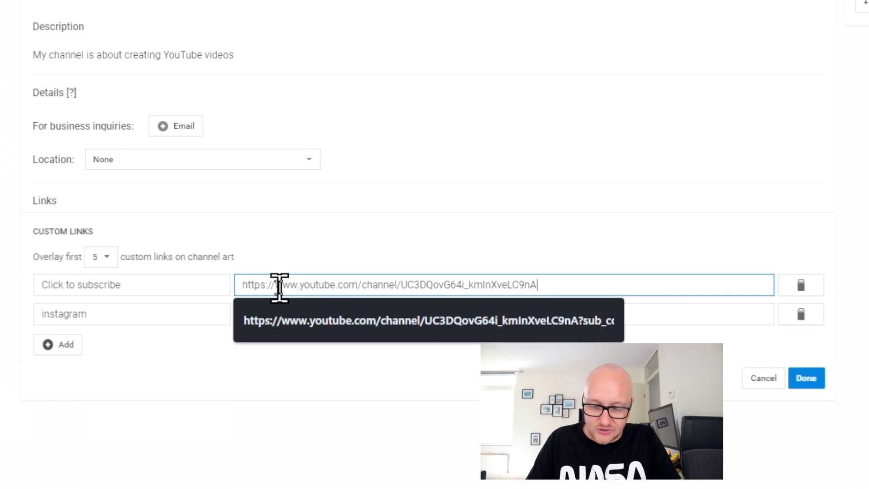
{"action": "type", "text": "?"}
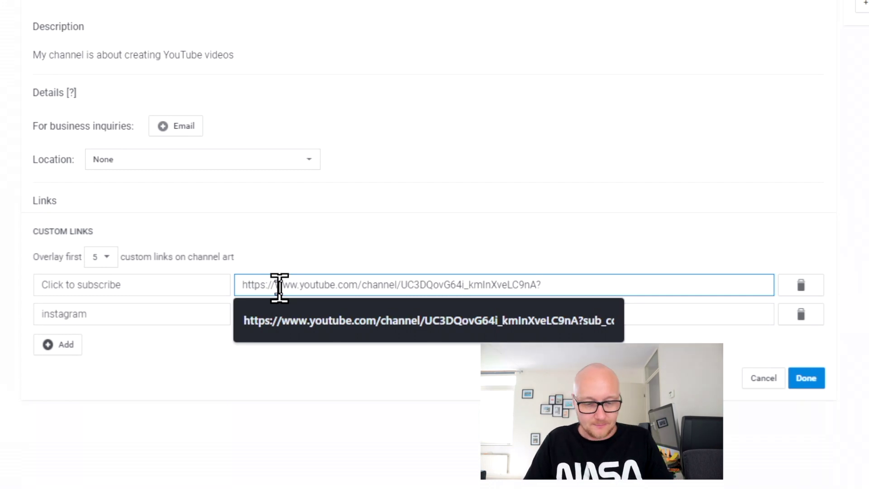
{"action": "type", "text": "sub_confi"}
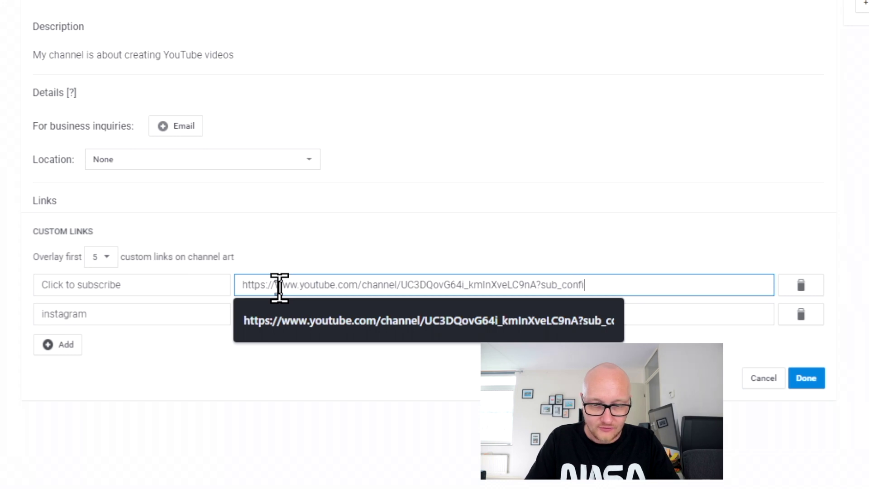
{"action": "type", "text": "rmation"}
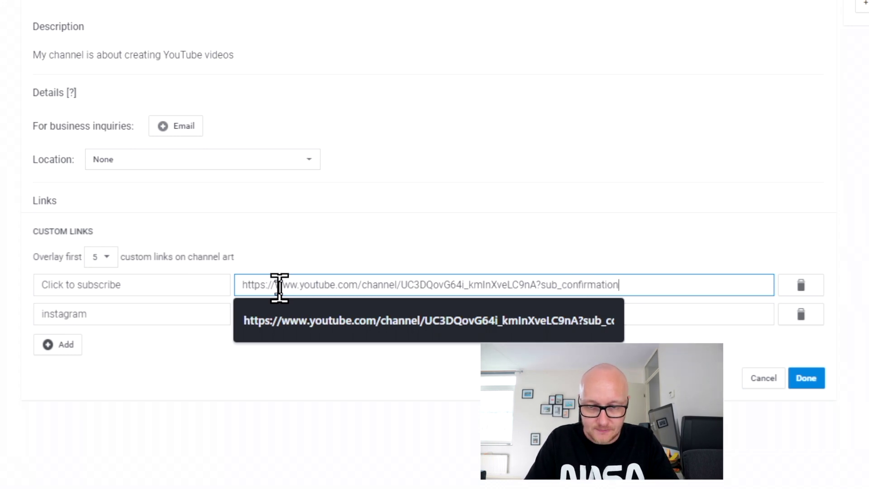
{"action": "type", "text": "1"}
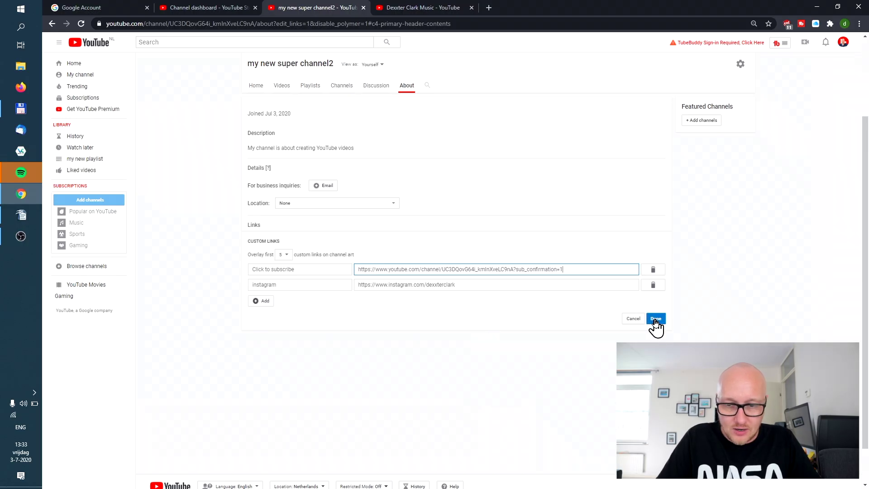
{"action": "left_click", "coordinate": [655, 319]}
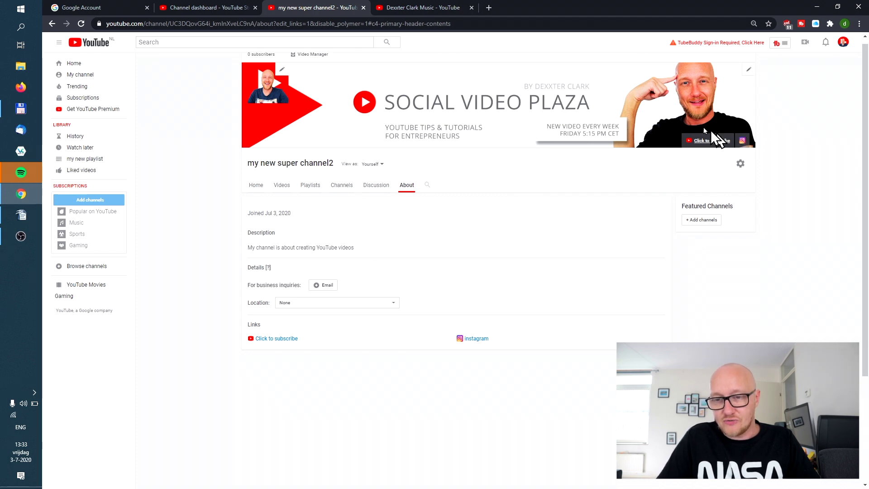
{"action": "mouse_move", "coordinate": [711, 141]}
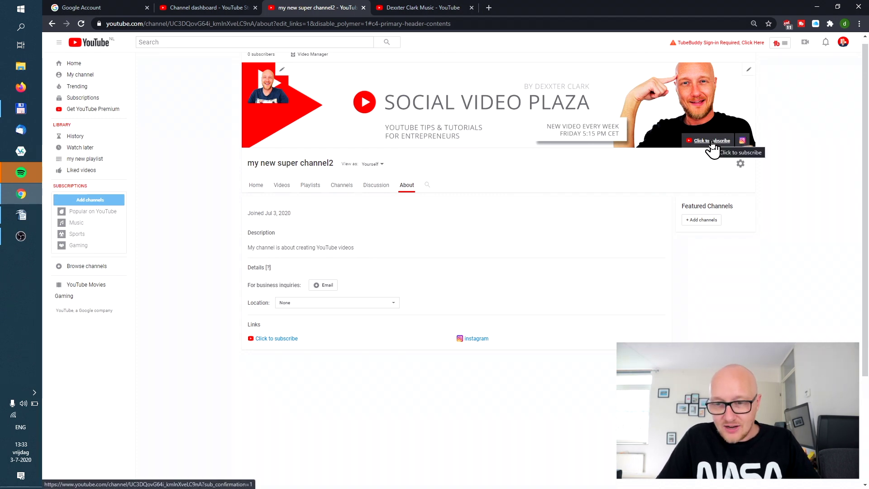
Try the banner's Click to subscribe link and cancel the subscription confirmation
{"action": "left_click", "coordinate": [711, 143]}
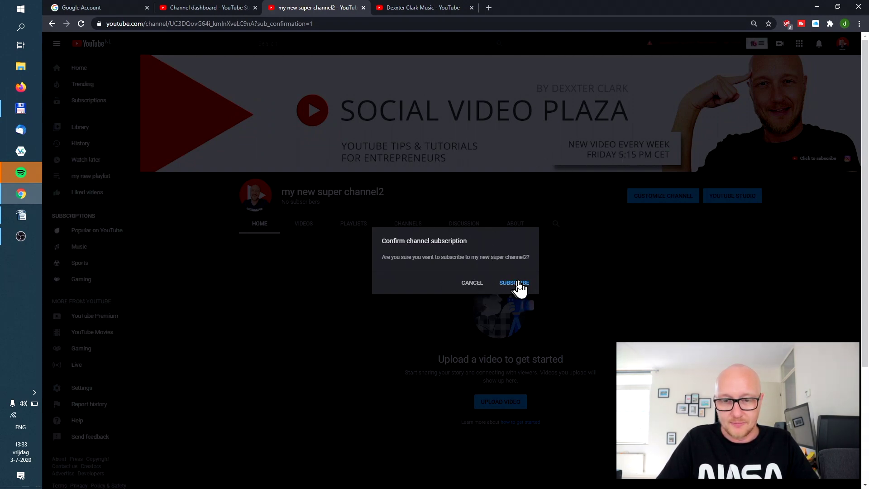
{"action": "left_click", "coordinate": [479, 290]}
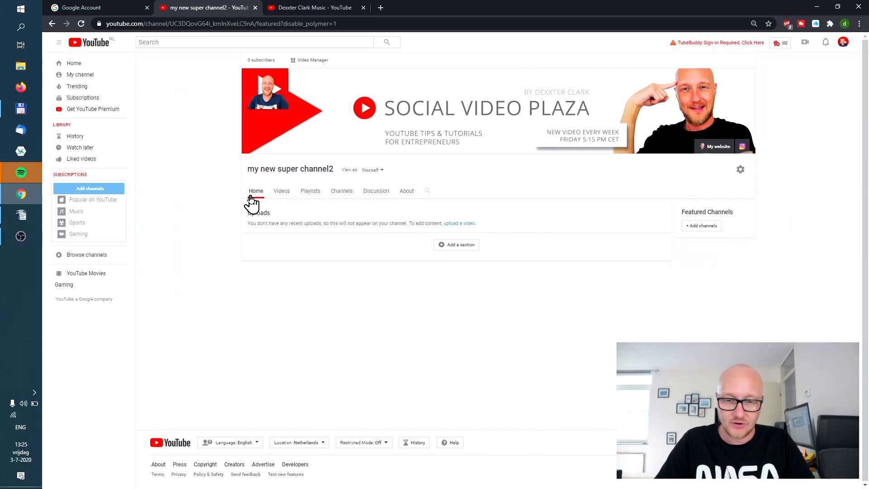
Add a Home tab section whose content is a Single playlist, then reach the account menu
{"action": "left_click", "coordinate": [463, 248]}
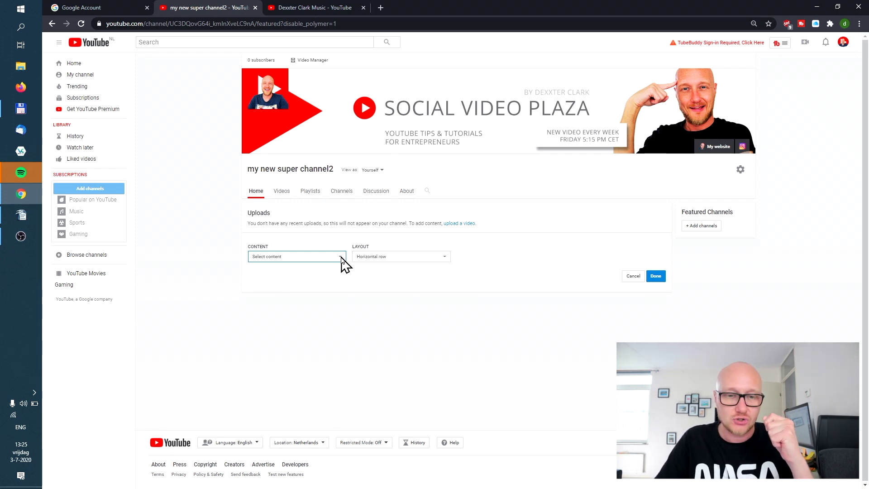
{"action": "left_click", "coordinate": [342, 258]}
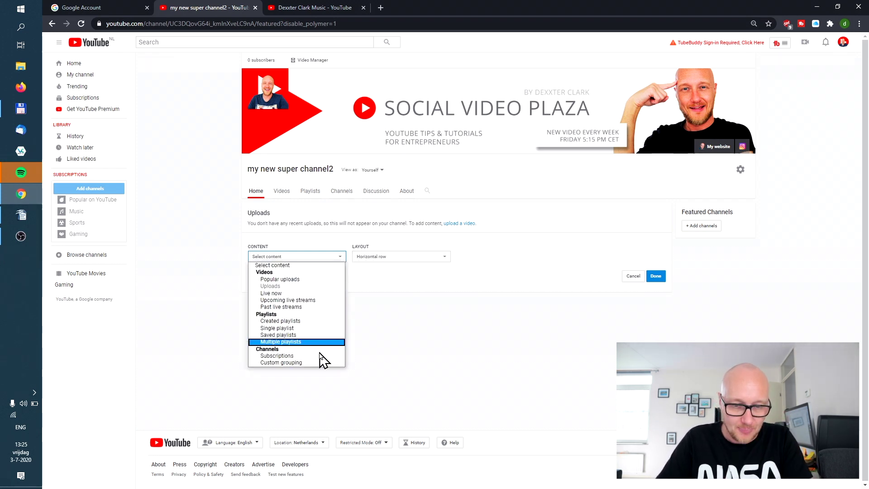
{"action": "left_click", "coordinate": [325, 328]}
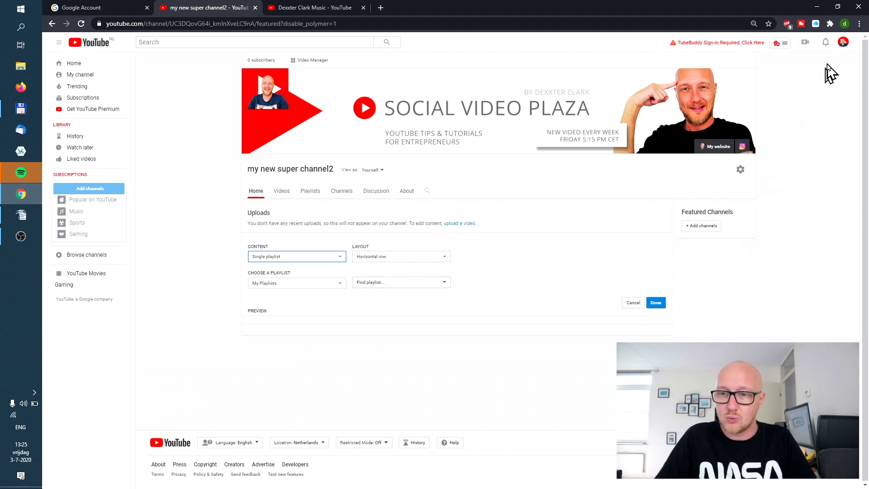
{"action": "left_click", "coordinate": [843, 44]}
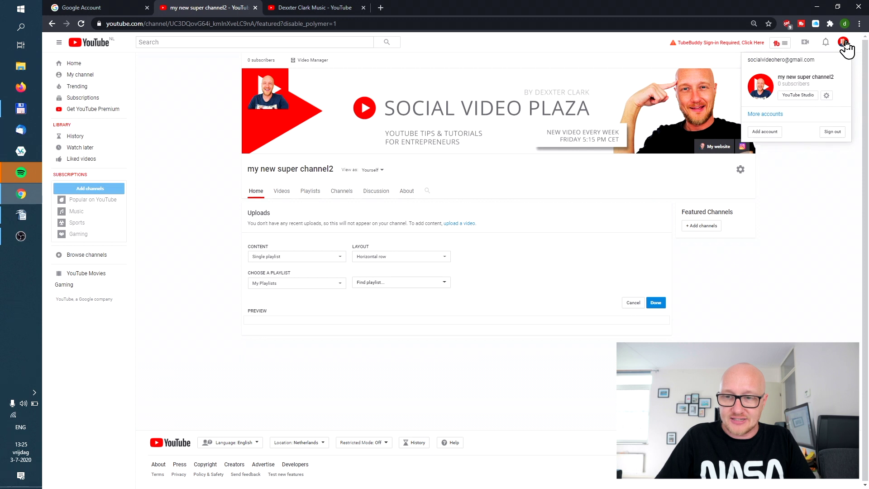
From YouTube Studio's Playlists page, create the public playlist 'my new playlist'
{"action": "left_click", "coordinate": [812, 102]}
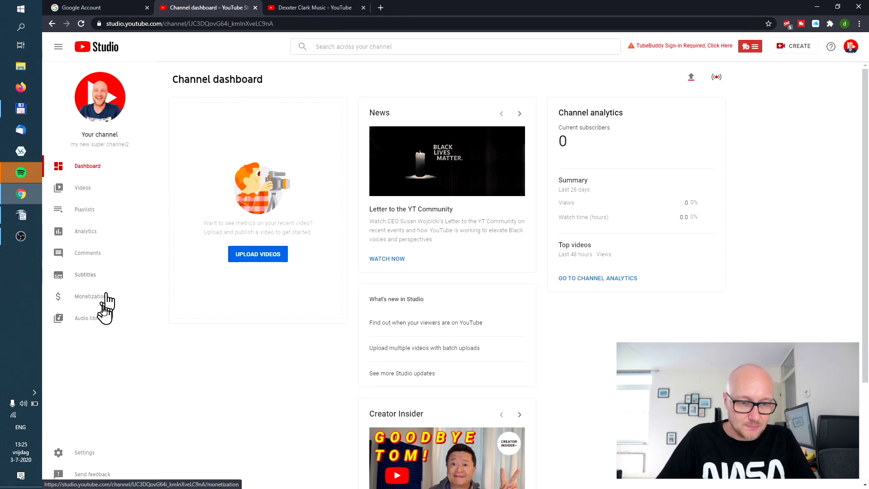
{"action": "left_click", "coordinate": [116, 210]}
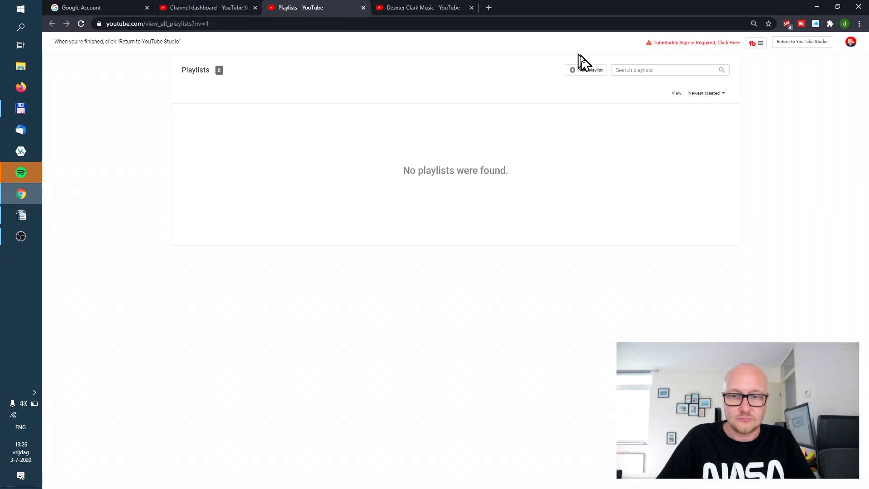
{"action": "left_click", "coordinate": [586, 74]}
{"action": "type", "text": "my new playlist"}
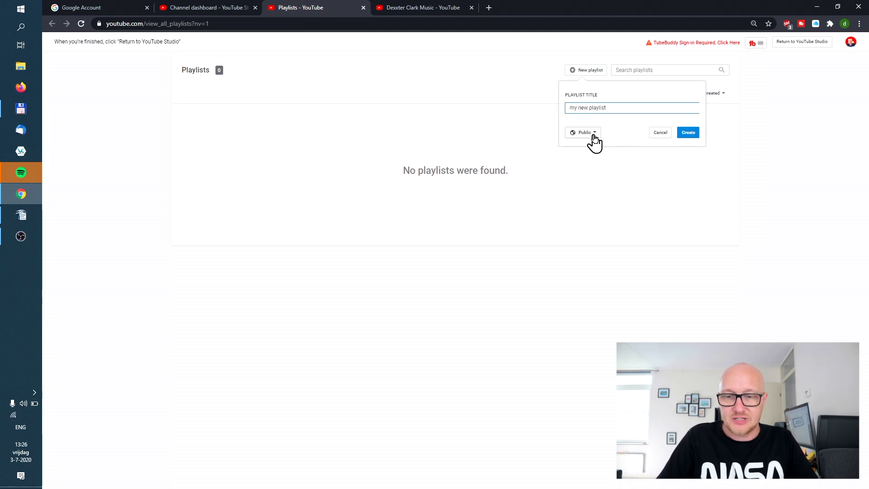
{"action": "left_click", "coordinate": [685, 139]}
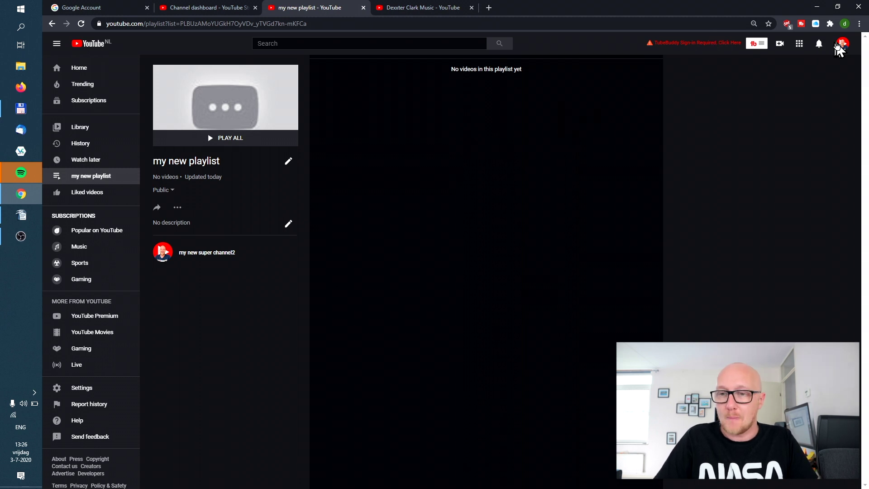
From the channel page, customize the layout and add a Single playlist section
{"action": "left_click", "coordinate": [843, 46]}
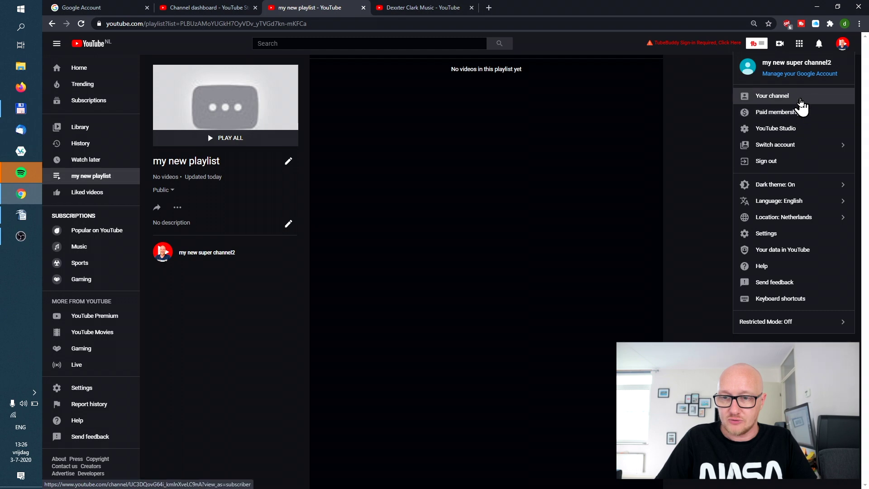
{"action": "left_click", "coordinate": [795, 99]}
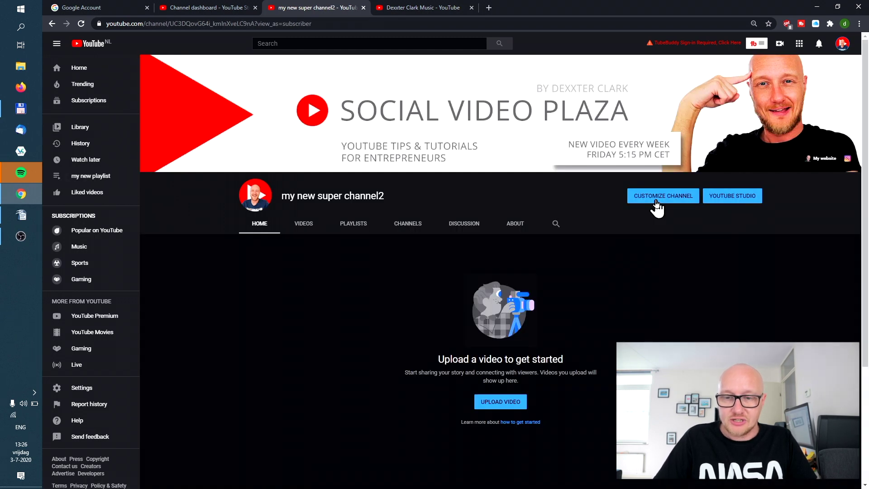
{"action": "left_click", "coordinate": [657, 203]}
{"action": "left_click", "coordinate": [460, 339]}
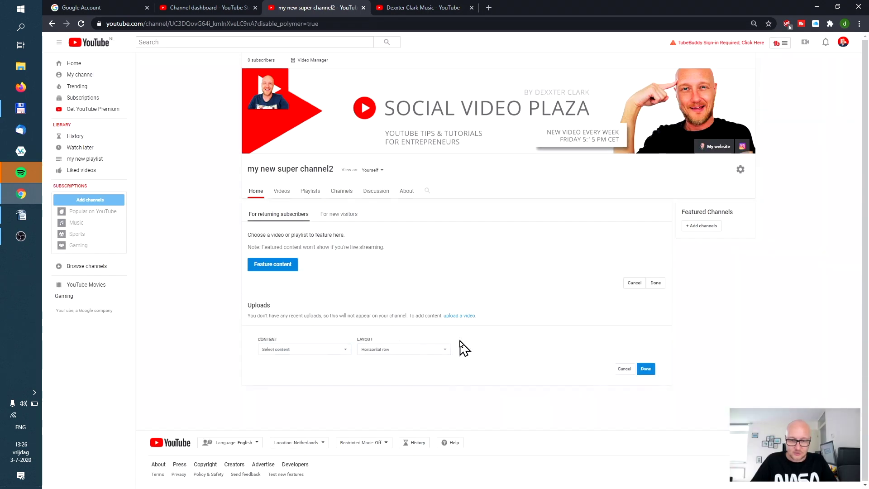
{"action": "left_click", "coordinate": [342, 353]}
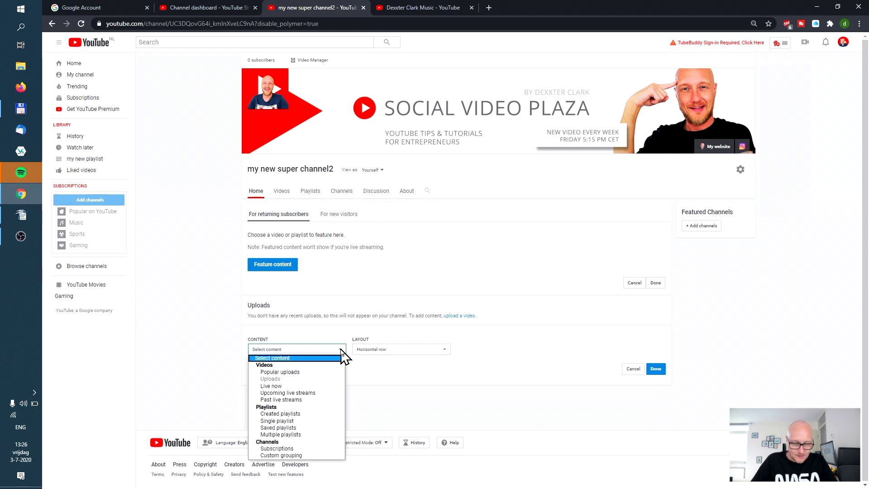
{"action": "left_click", "coordinate": [321, 422]}
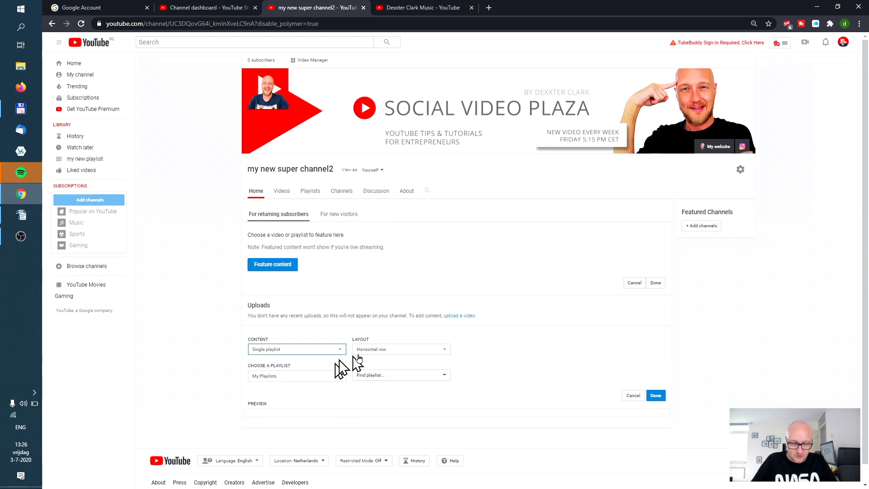
Source it from My Playlists and feature 'my new playlist' in the section
{"action": "left_click", "coordinate": [304, 381]}
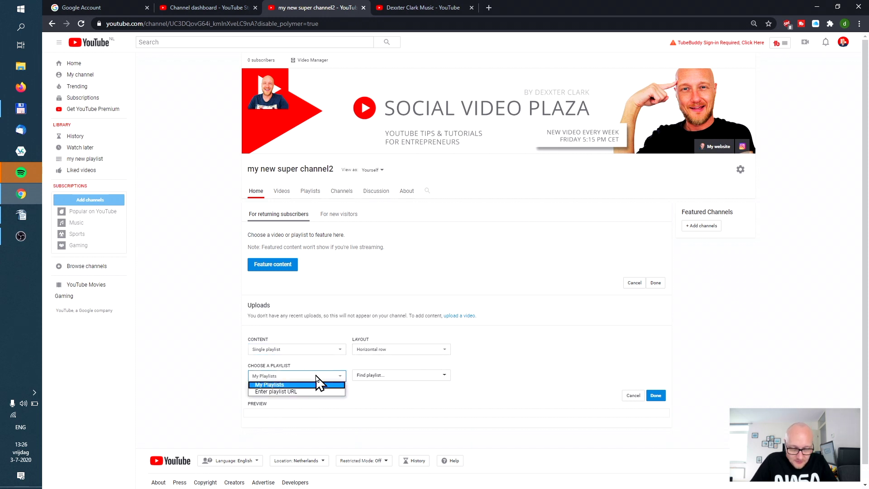
{"action": "left_click", "coordinate": [319, 384]}
{"action": "left_click", "coordinate": [379, 376]}
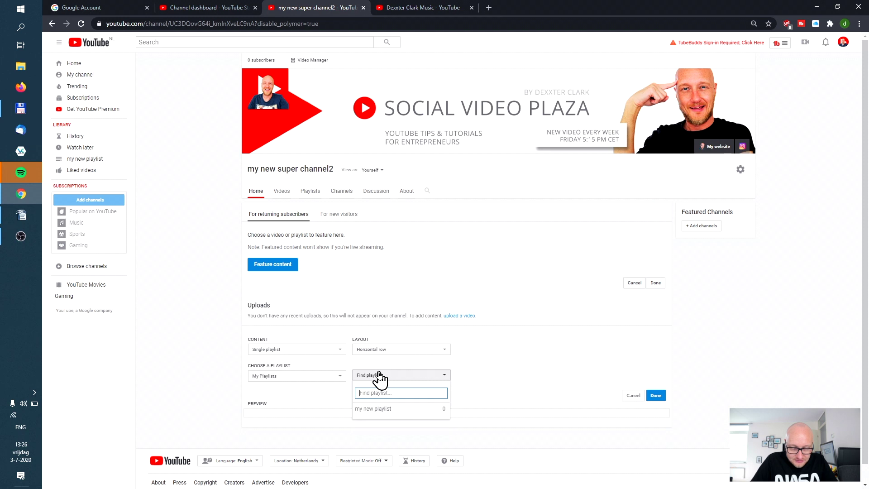
{"action": "left_click", "coordinate": [382, 410]}
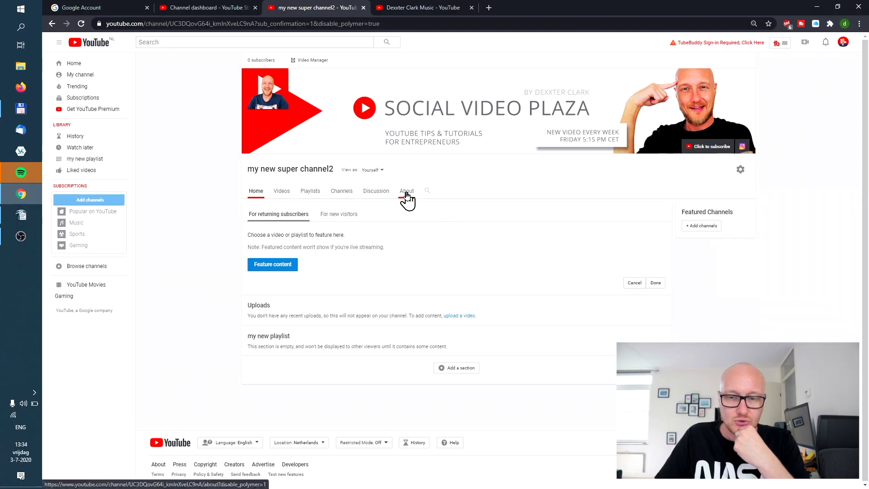
On the About page, add and save the email for business inquiries
{"action": "left_click", "coordinate": [407, 194]}
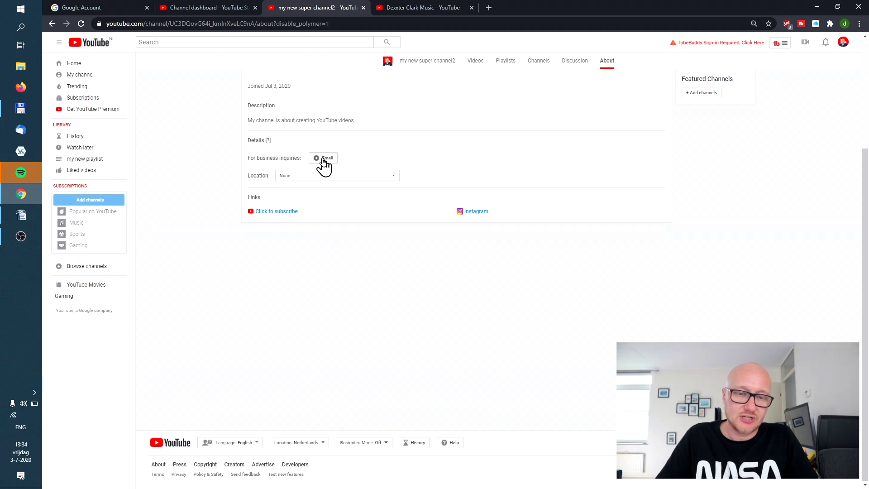
{"action": "left_click", "coordinate": [324, 159]}
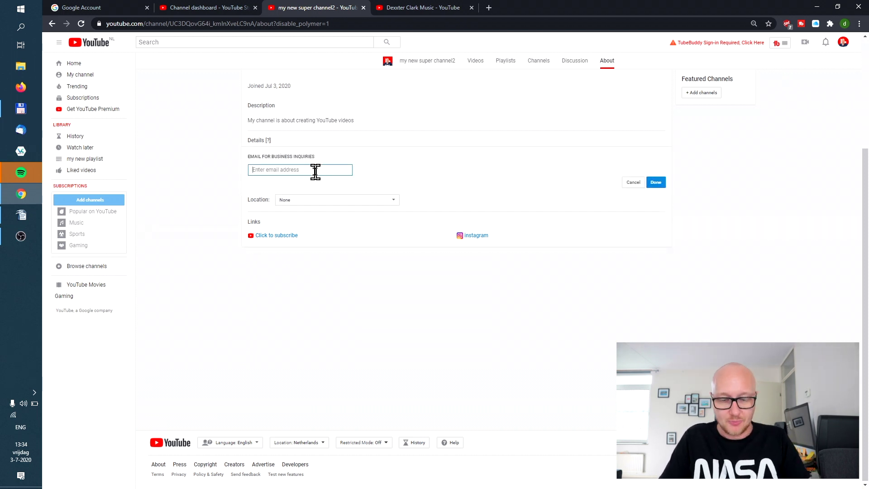
{"action": "left_click", "coordinate": [655, 183]}
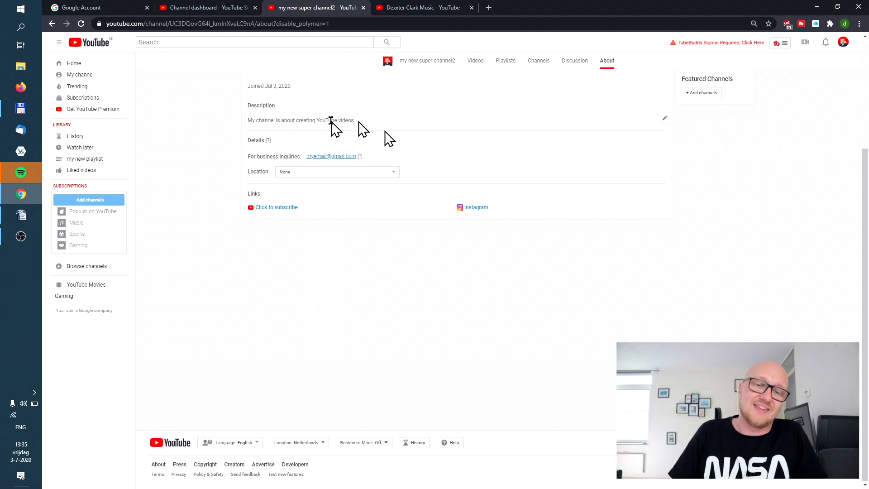
{"action": "mouse_move", "coordinate": [331, 156]}
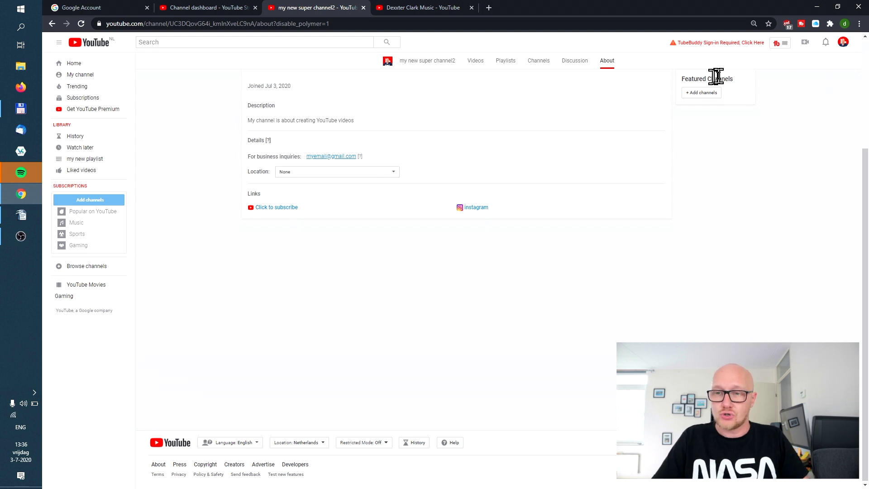
In YouTube Studio Settings, choose EUR – Euro as the currency and move to the channel's basic info
{"action": "left_click", "coordinate": [843, 45]}
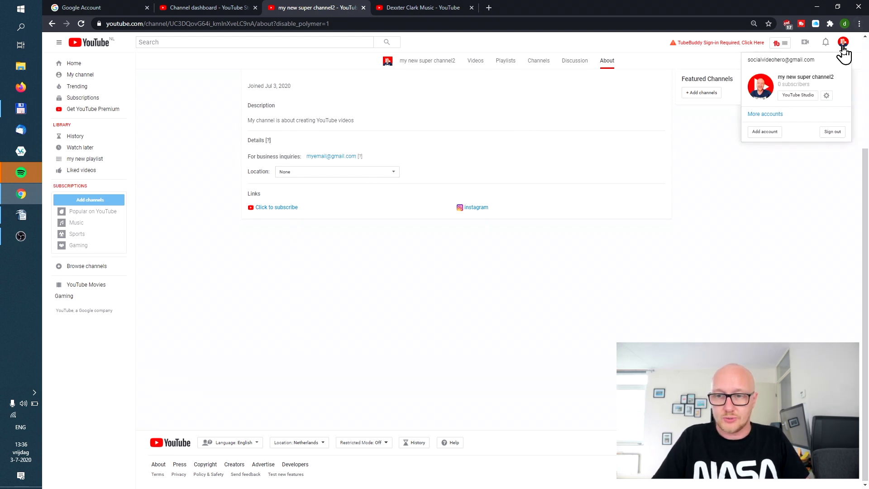
{"action": "left_click", "coordinate": [801, 99]}
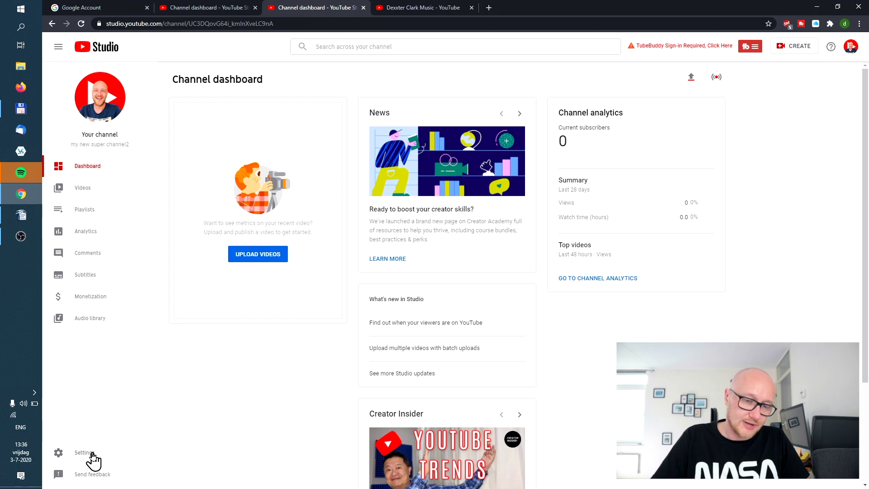
{"action": "left_click", "coordinate": [84, 452]}
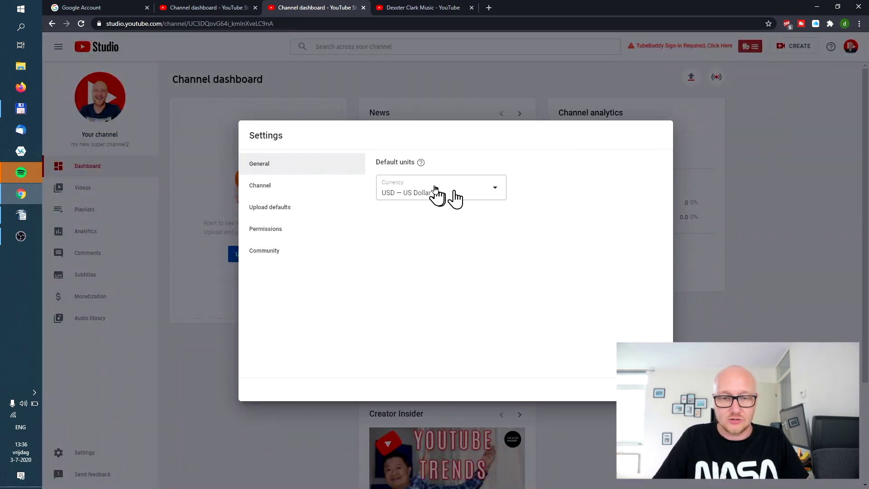
{"action": "left_click", "coordinate": [497, 193]}
{"action": "type", "text": "e"}
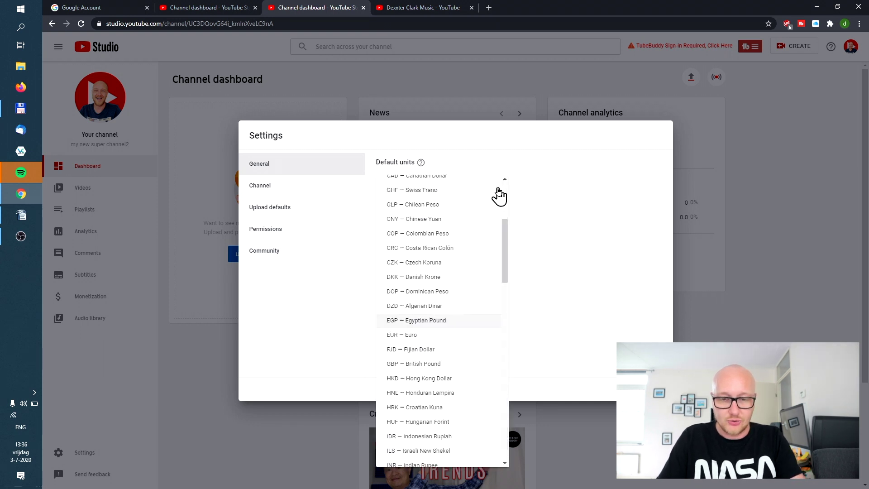
{"action": "type", "text": "u"}
{"action": "left_click", "coordinate": [407, 341]}
{"action": "left_click", "coordinate": [288, 197]}
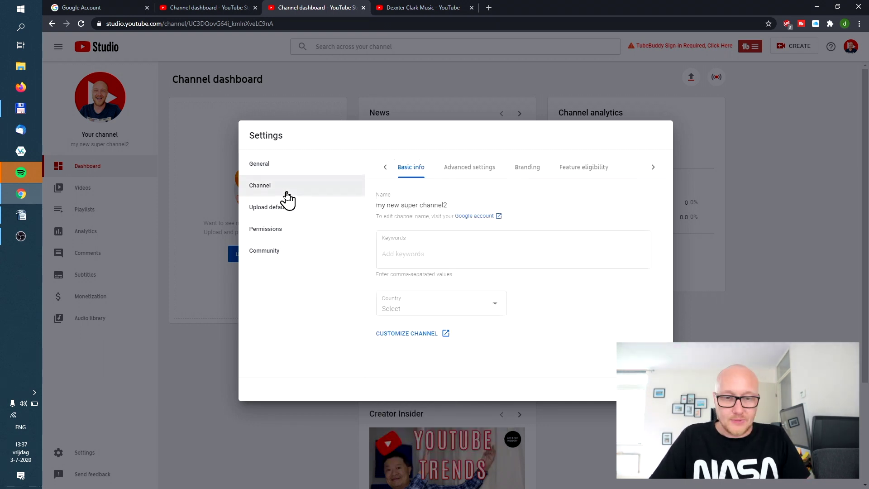
Enter the channel keyword 'youtube tutorials', removing and re-adding it once
{"action": "left_click", "coordinate": [437, 252]}
{"action": "type", "text": "youtube tutorial"}
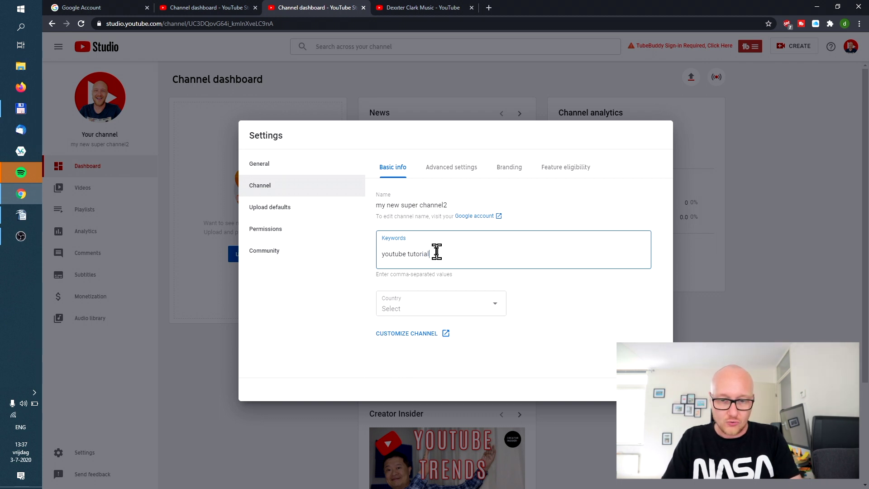
{"action": "type", "text": "s"}
{"action": "key", "text": "Return"}
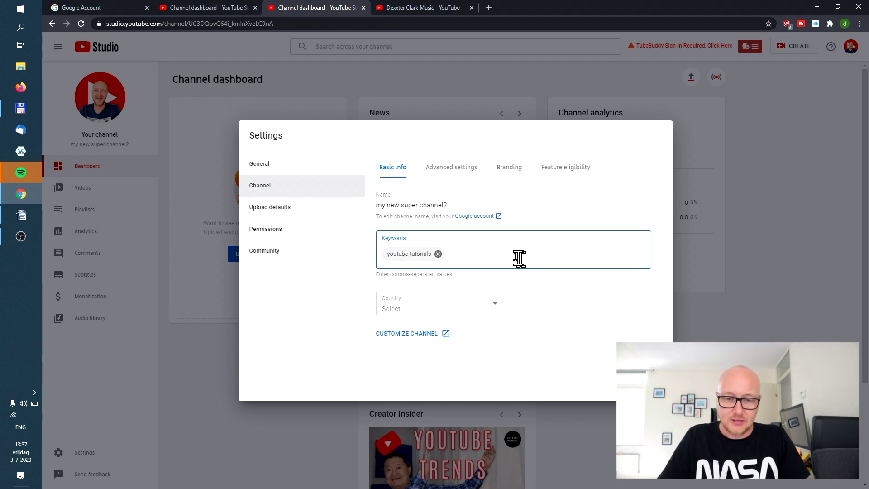
{"action": "left_click", "coordinate": [437, 254]}
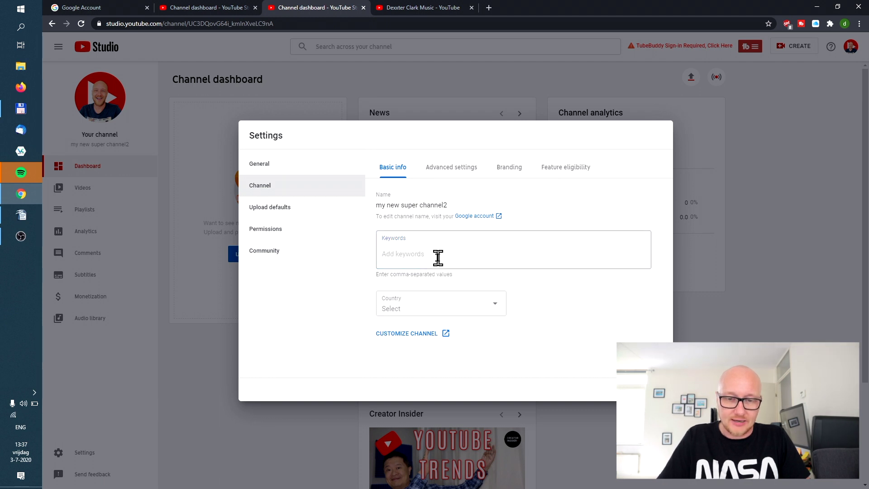
{"action": "left_click", "coordinate": [429, 255]}
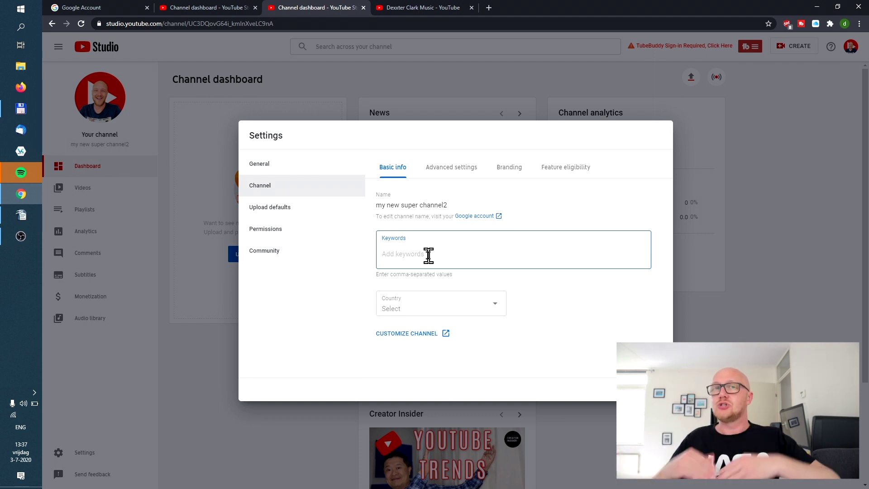
{"action": "type", "text": "youtube tutorials"}
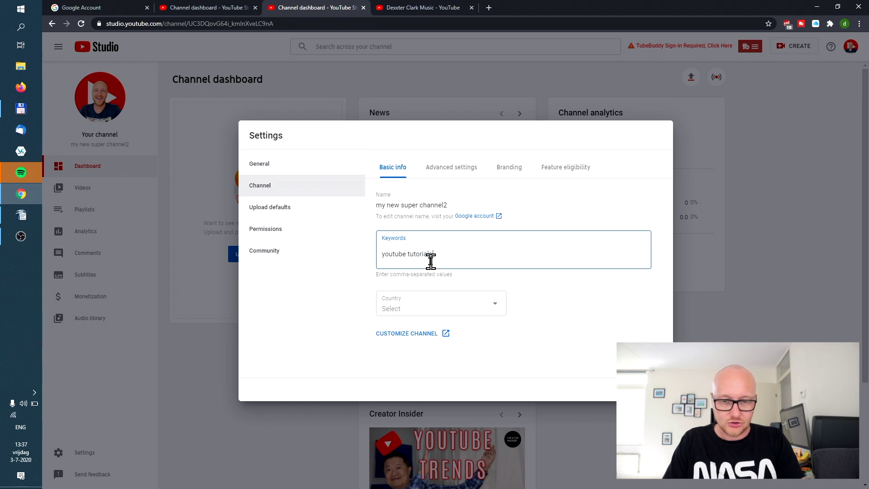
{"action": "key", "text": "comma"}
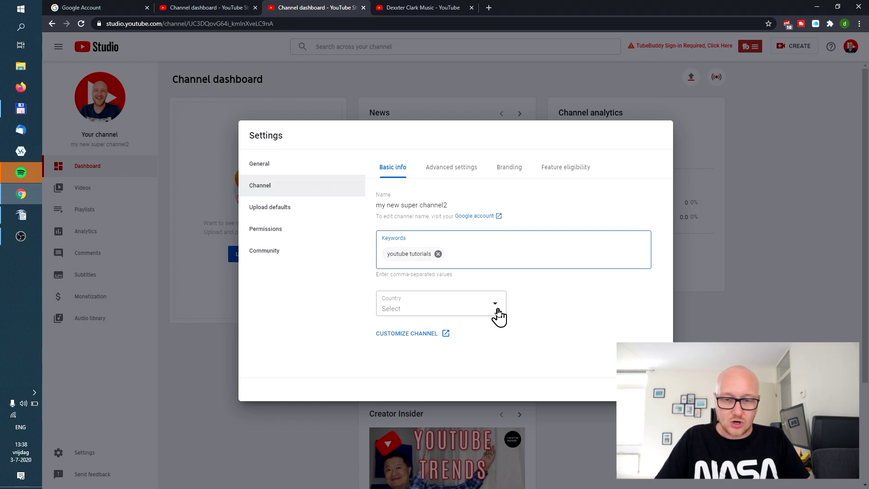
Set the channel's country of residence to Netherlands
{"action": "left_click", "coordinate": [499, 314]}
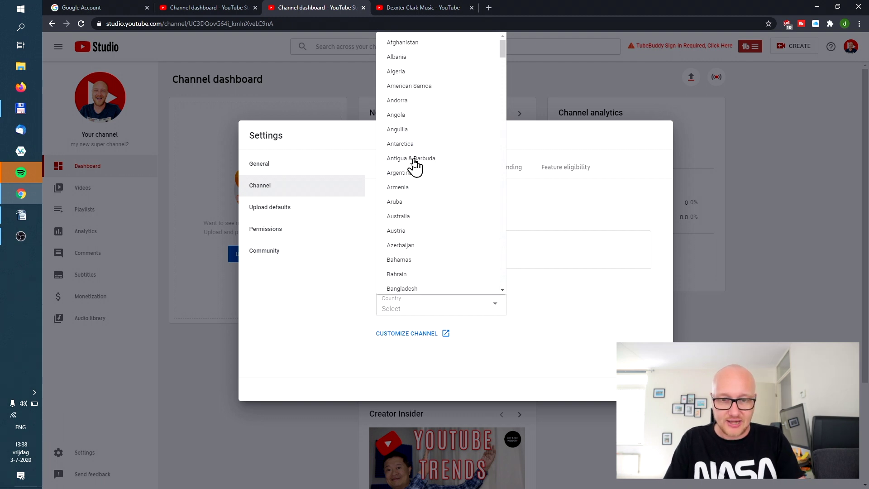
{"action": "scroll", "coordinate": [421, 252], "scroll_direction": "down", "scroll_amount": 15}
{"action": "scroll", "coordinate": [417, 238], "scroll_direction": "down", "scroll_amount": 5}
{"action": "left_click", "coordinate": [414, 222]}
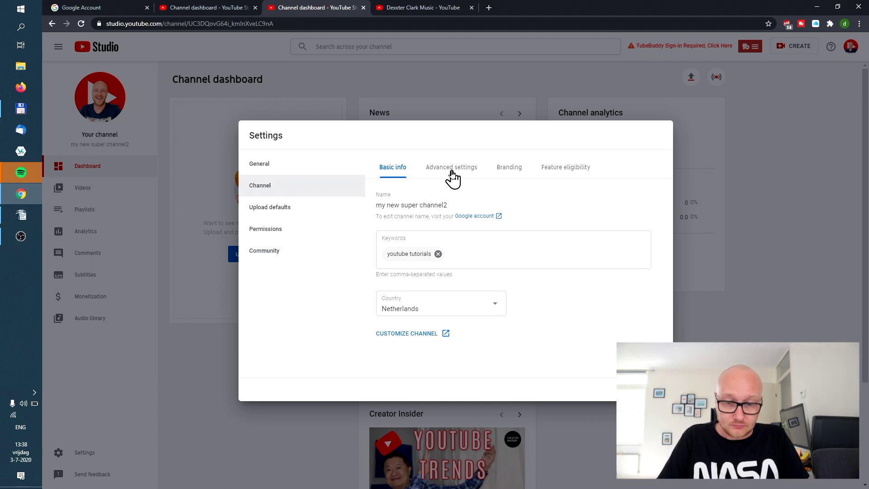
In Advanced settings, mark the channel's audience as 'No, not made for kids'
{"action": "left_click", "coordinate": [451, 175]}
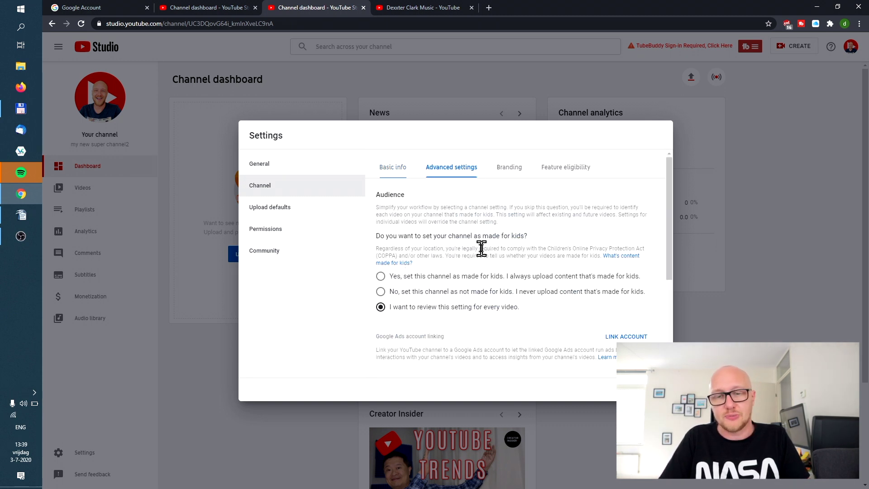
{"action": "scroll", "coordinate": [481, 249], "scroll_direction": "down", "scroll_amount": 1}
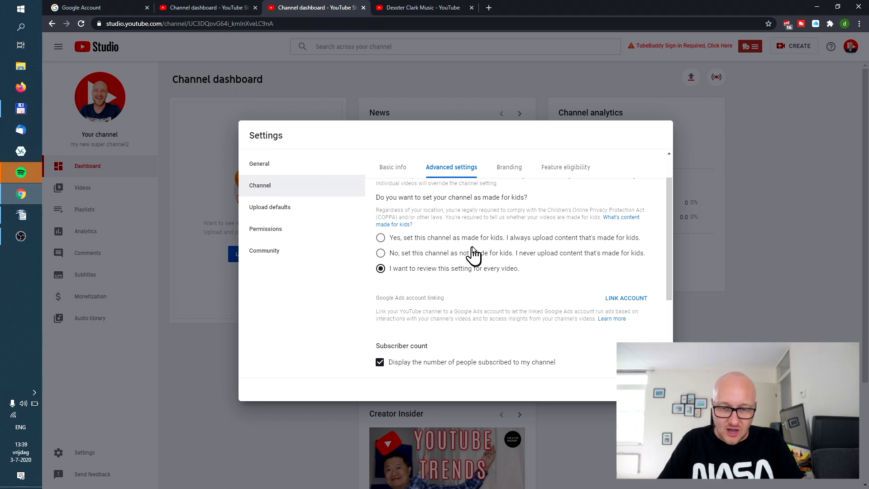
{"action": "left_click", "coordinate": [469, 240]}
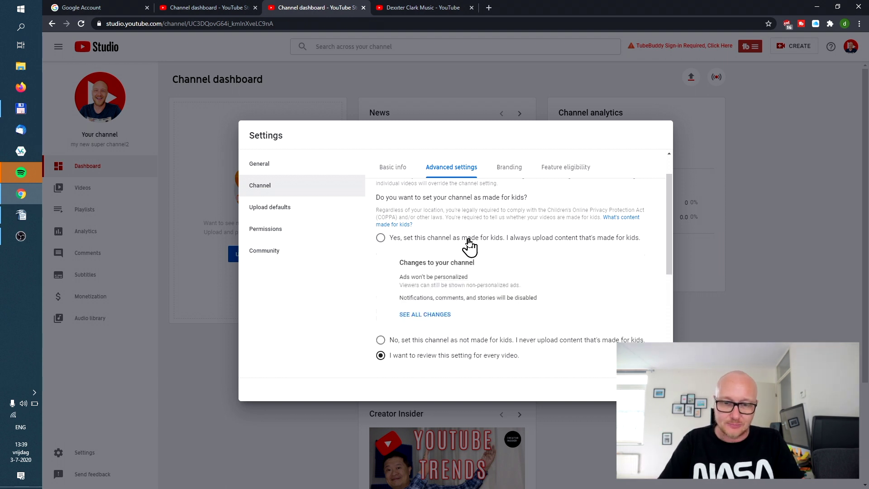
{"action": "left_click", "coordinate": [451, 347]}
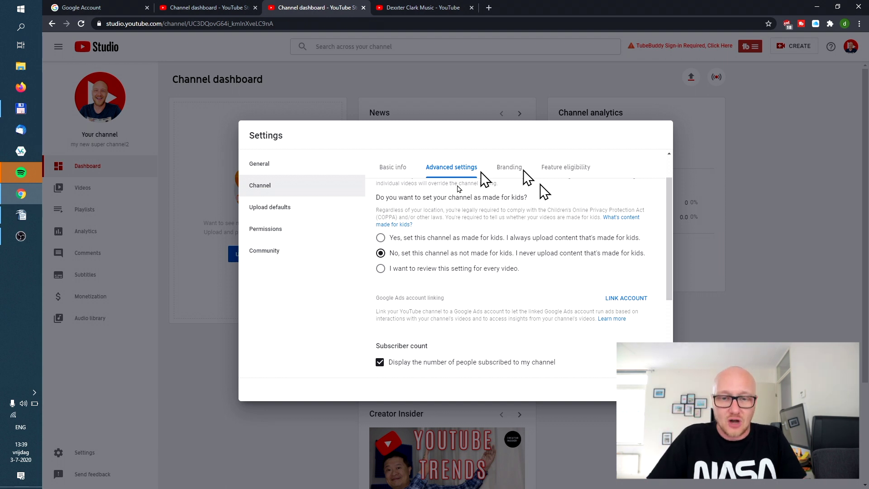
{"action": "scroll", "coordinate": [501, 294], "scroll_direction": "down", "scroll_amount": 2}
{"action": "scroll", "coordinate": [500, 295], "scroll_direction": "down", "scroll_amount": 1}
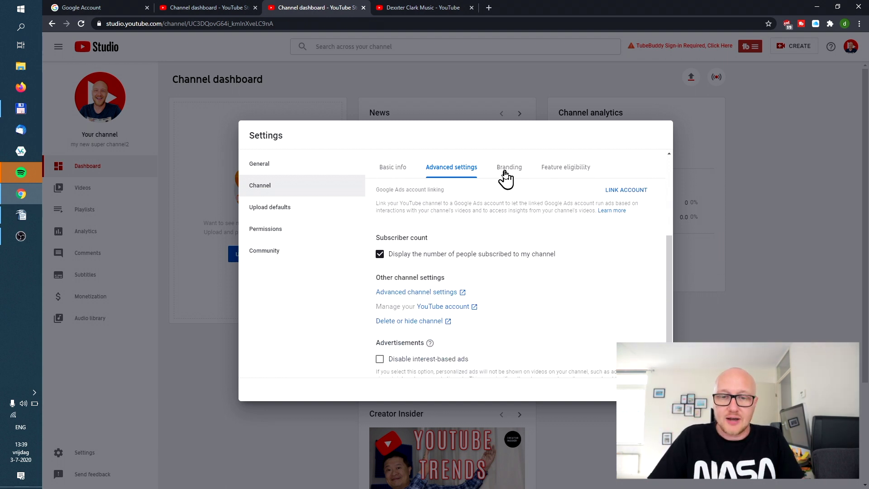
Review the Branding video watermark options, then the channel's Feature eligibility overview
{"action": "left_click", "coordinate": [506, 175]}
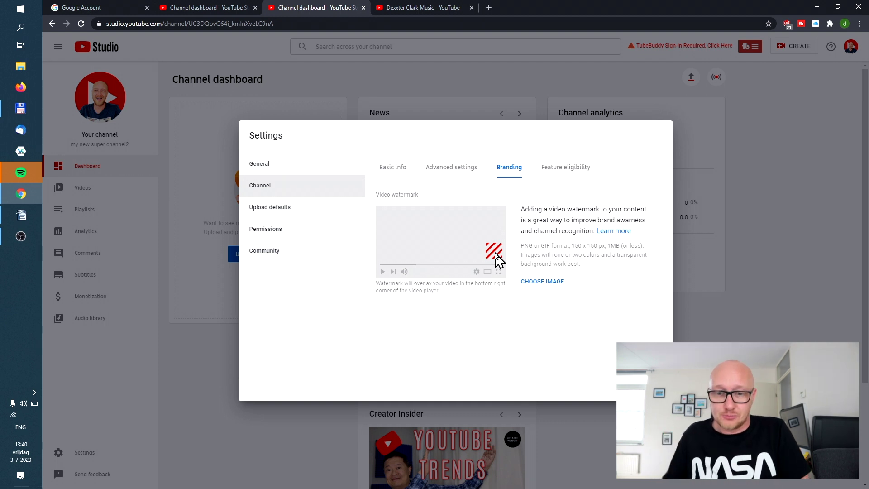
{"action": "left_click", "coordinate": [569, 170]}
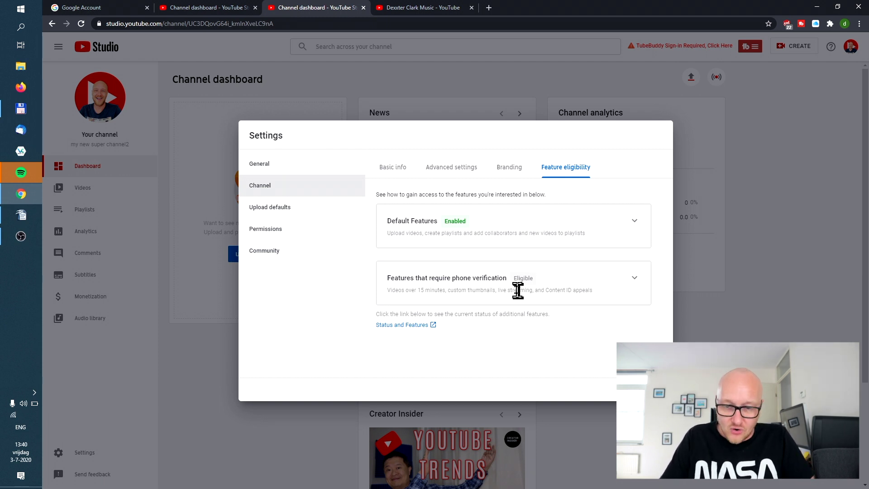
View the Status and Features page, start phone verification, then go back to the page
{"action": "left_click", "coordinate": [407, 324]}
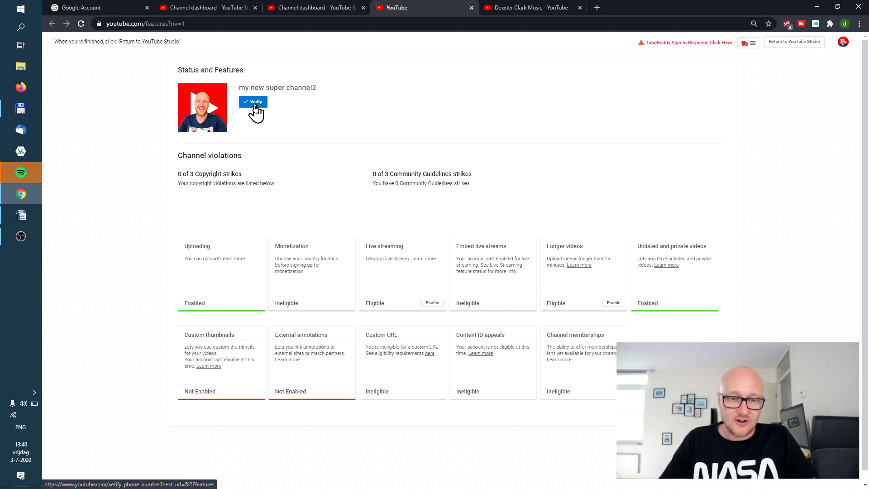
{"action": "left_click", "coordinate": [256, 111]}
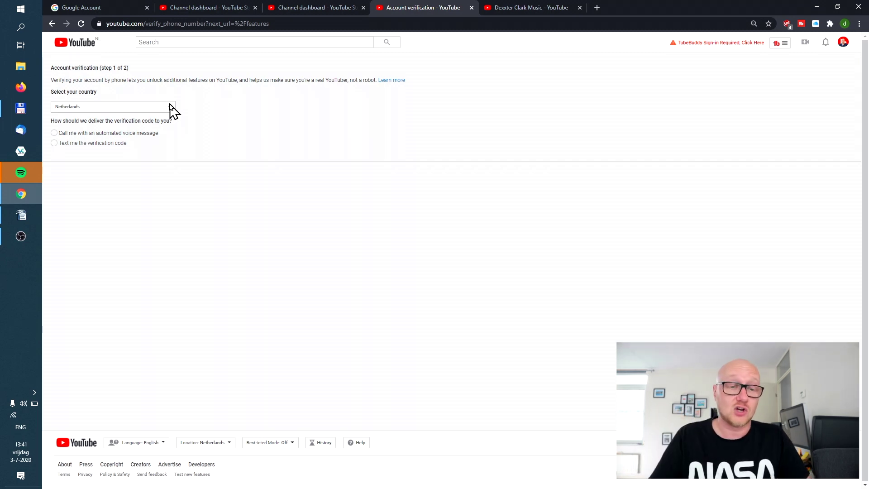
{"action": "left_click", "coordinate": [52, 24]}
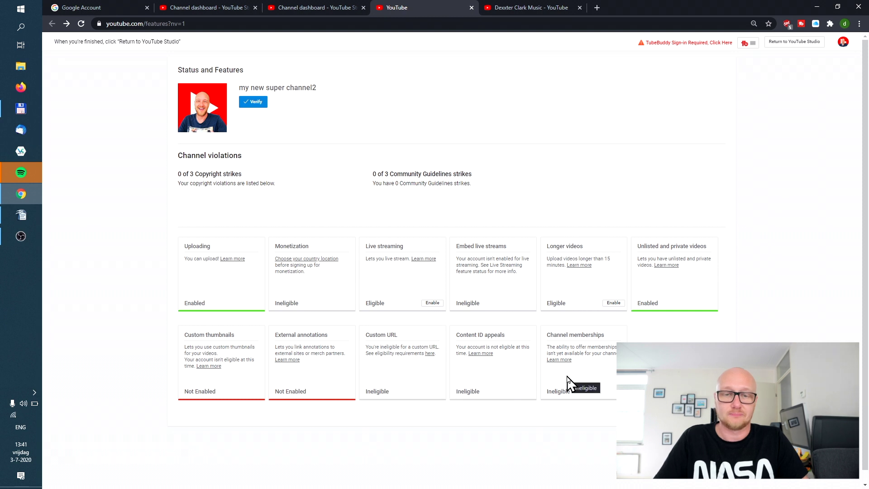
In Upload defaults, set the default visibility for new uploads to Private
{"action": "left_click", "coordinate": [471, 8]}
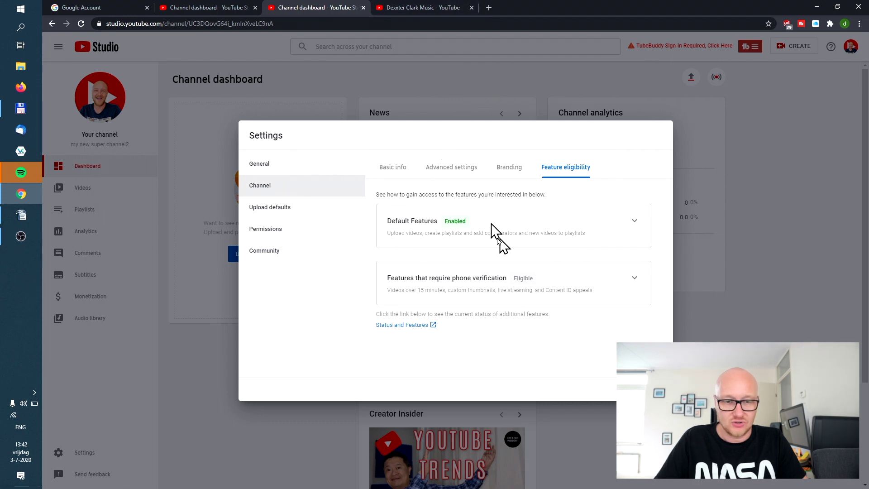
{"action": "left_click", "coordinate": [307, 216]}
{"action": "right_click", "coordinate": [307, 214]}
{"action": "left_click", "coordinate": [292, 218]}
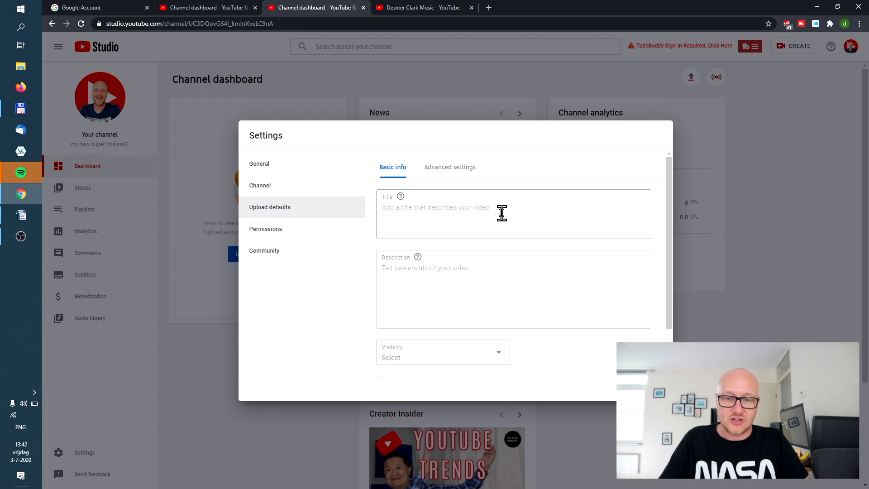
{"action": "scroll", "coordinate": [489, 282], "scroll_direction": "down", "scroll_amount": 1}
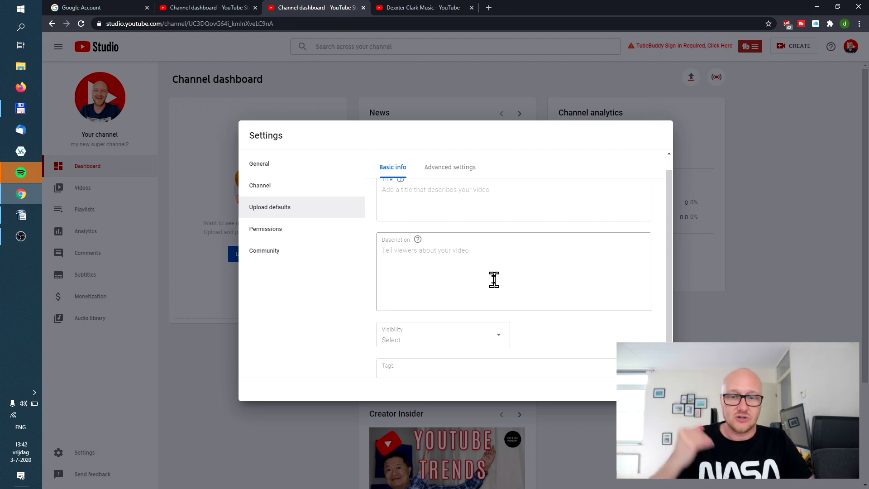
{"action": "scroll", "coordinate": [494, 280], "scroll_direction": "down", "scroll_amount": 1}
{"action": "left_click", "coordinate": [500, 304]}
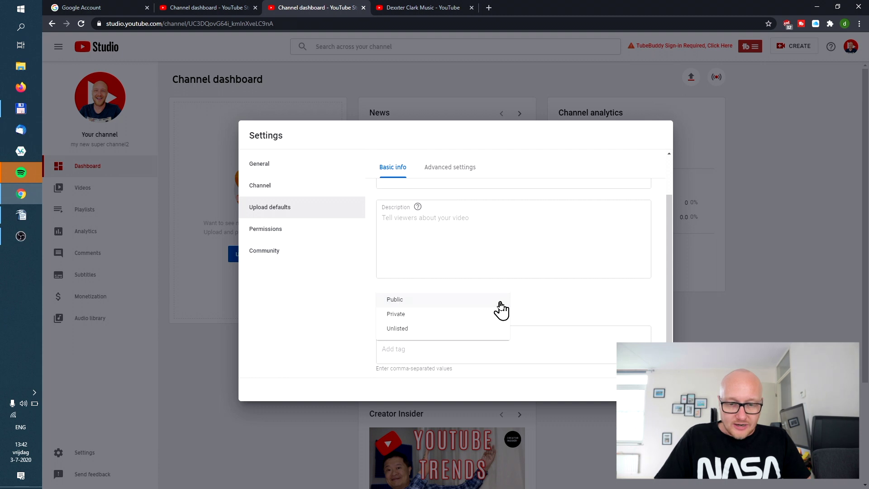
{"action": "left_click", "coordinate": [467, 315]}
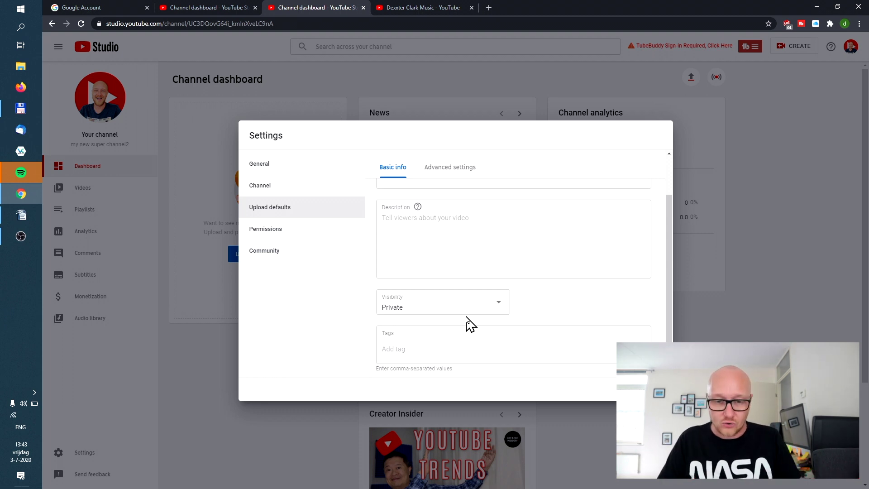
{"action": "scroll", "coordinate": [582, 297], "scroll_direction": "down", "scroll_amount": 1}
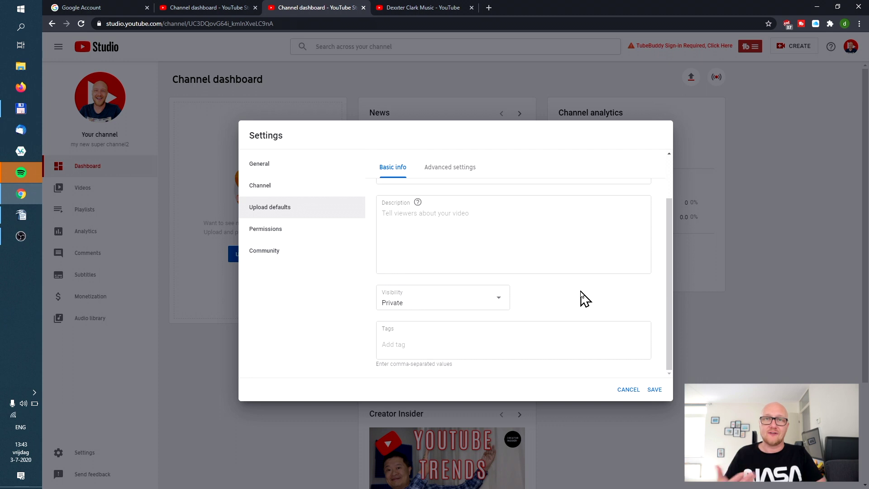